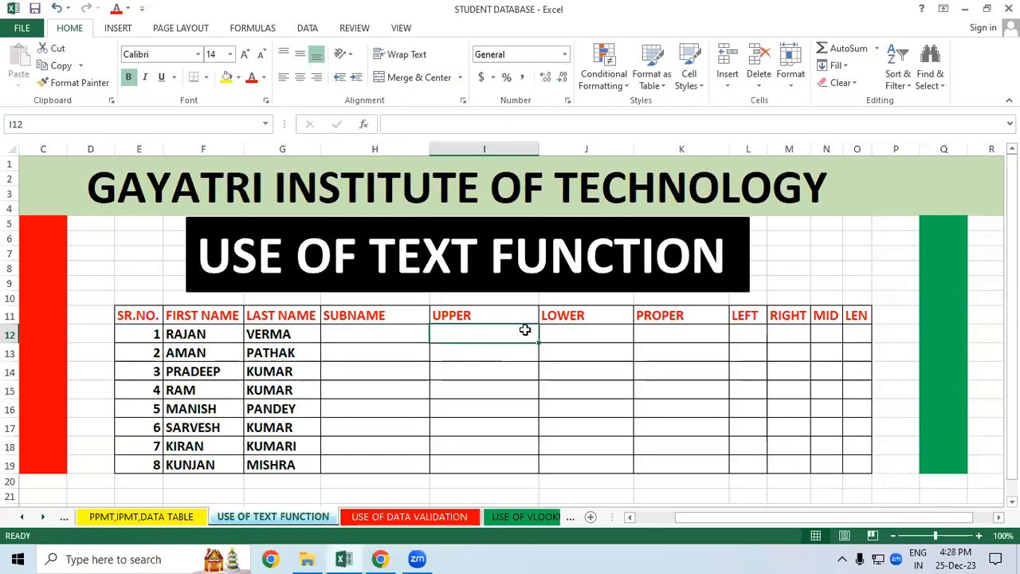
type("=")
key("shift+F3")
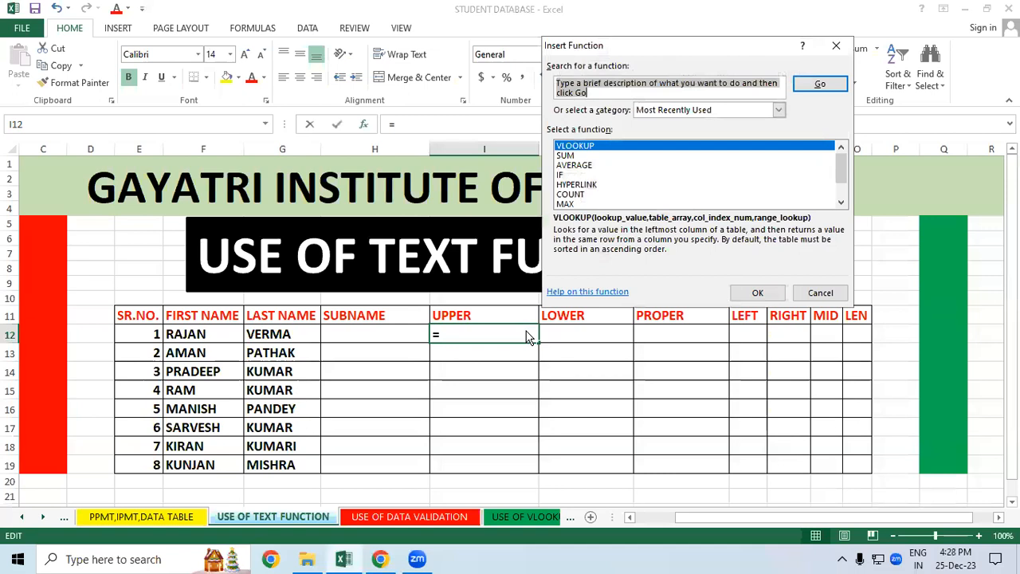
left_click(836, 45)
left_click(226, 372)
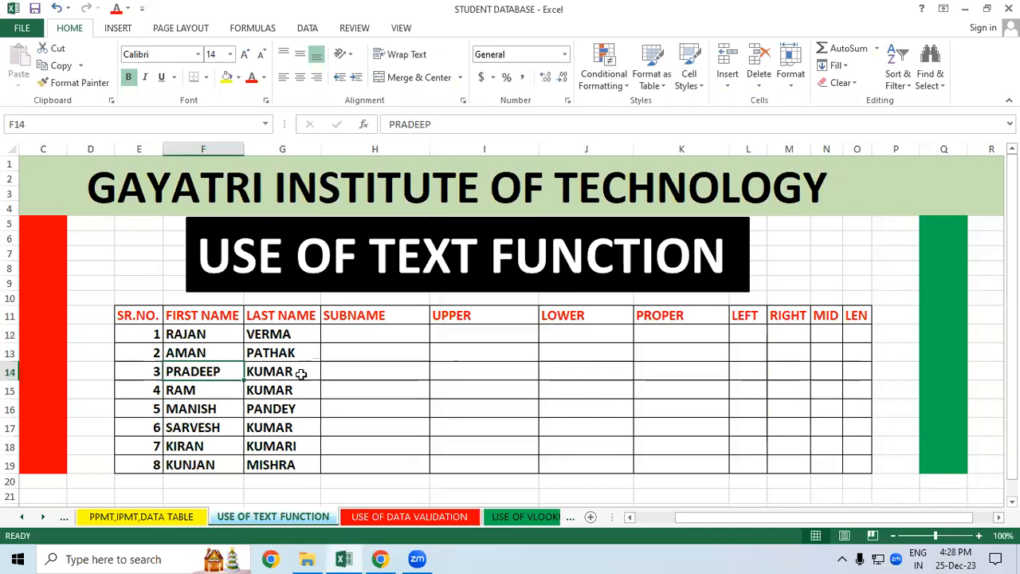
left_click(436, 374)
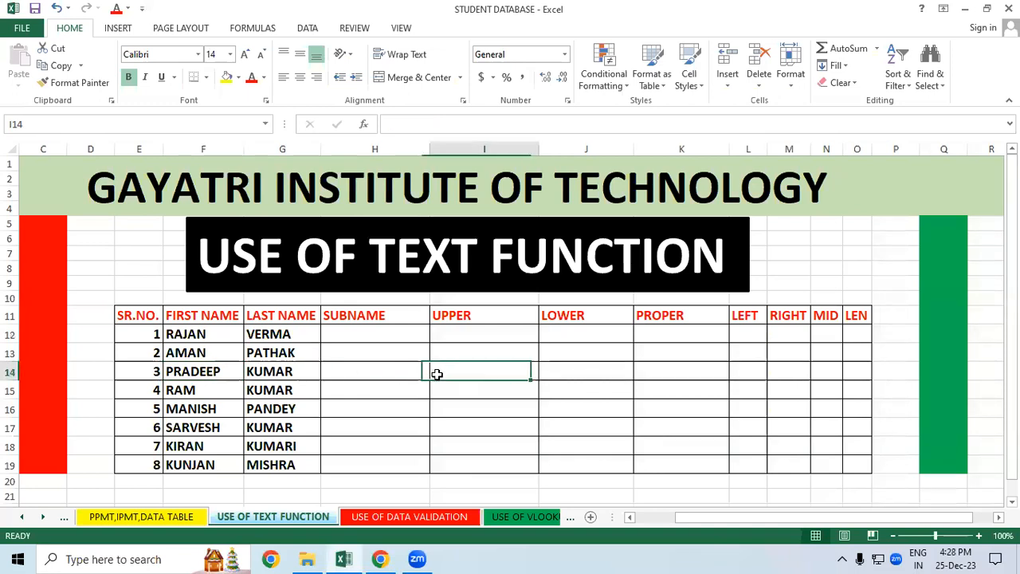
left_click(368, 338)
left_click(404, 422)
left_click(317, 372)
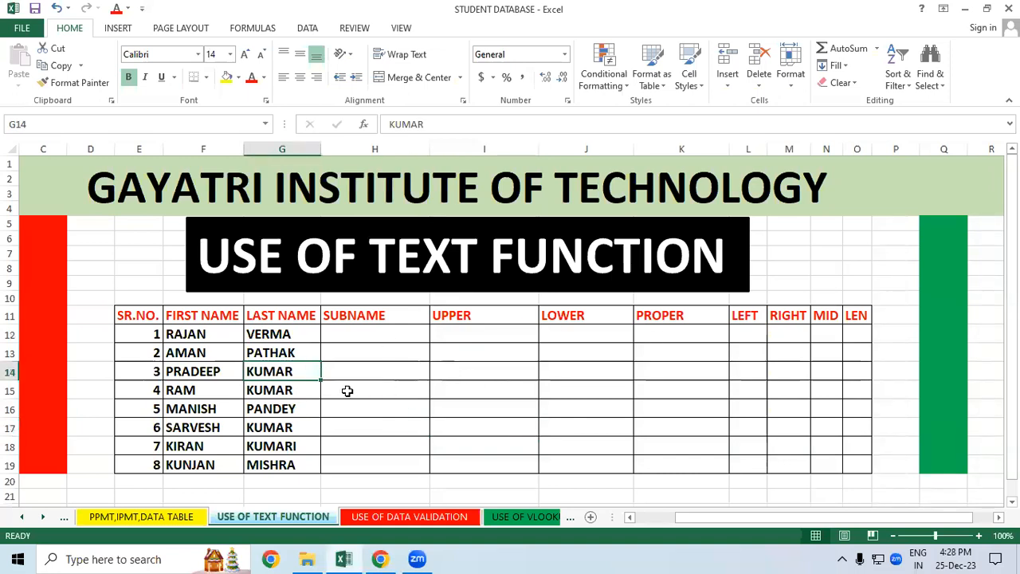
left_click(348, 391)
left_click(159, 350)
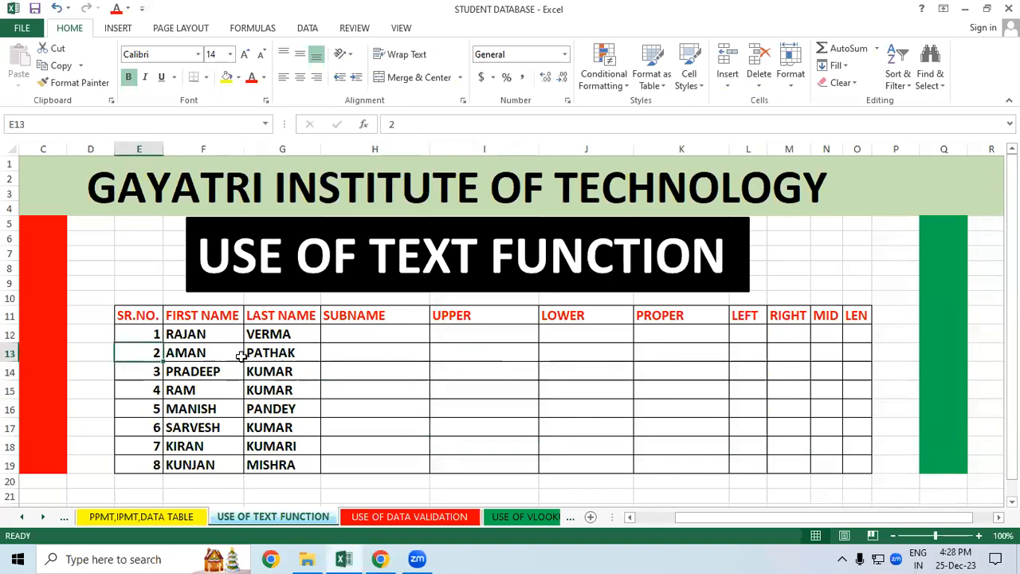
left_click(253, 349)
left_click(368, 336)
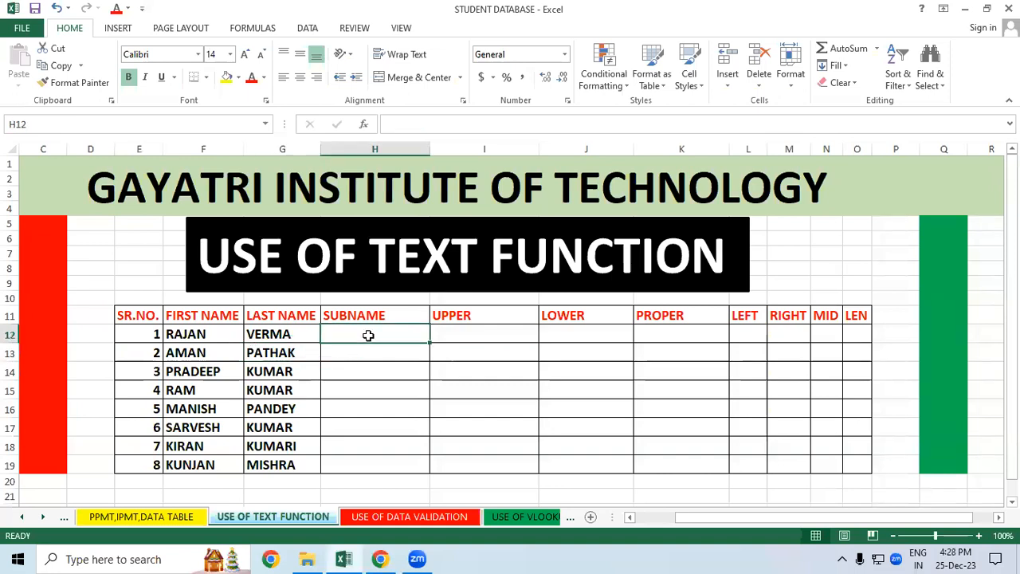
left_click(288, 338)
left_click(492, 341)
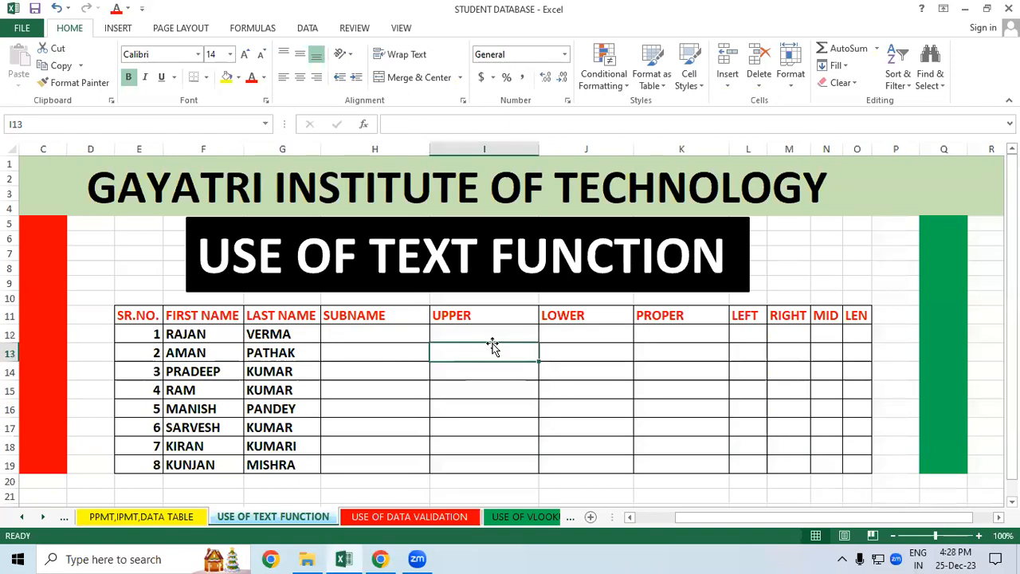
left_click(324, 341)
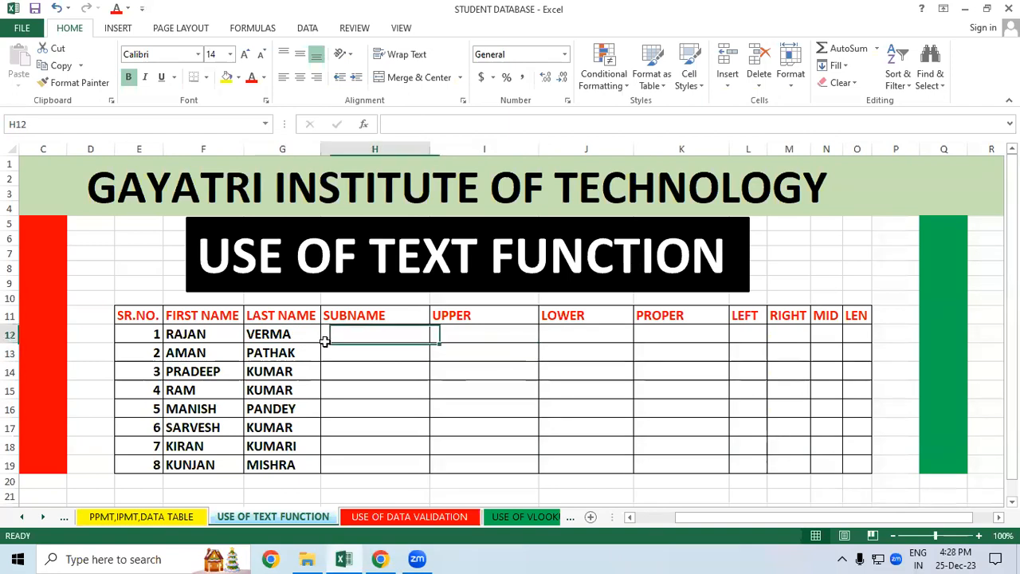
left_click(568, 338)
left_click(676, 346)
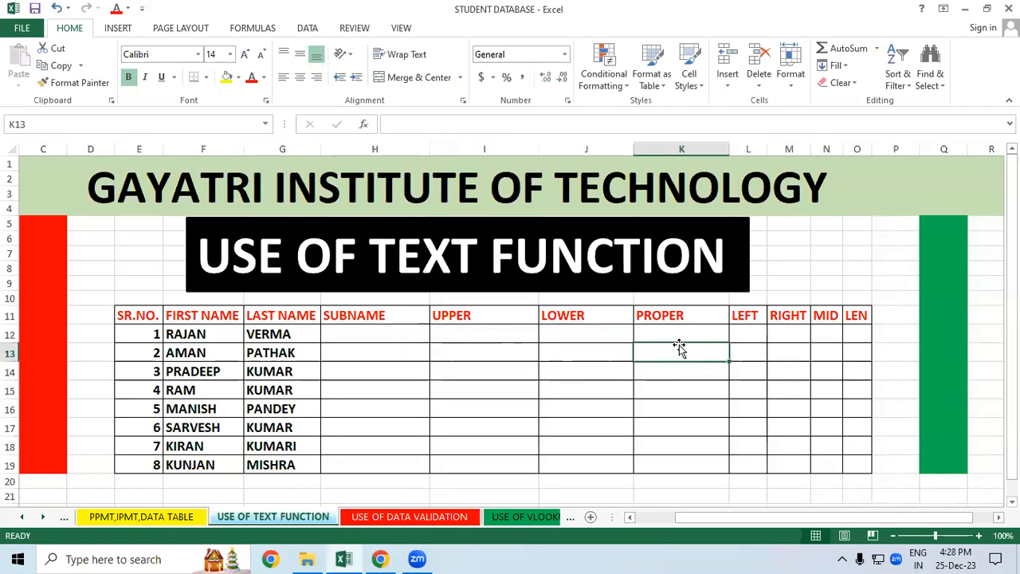
left_click(769, 359)
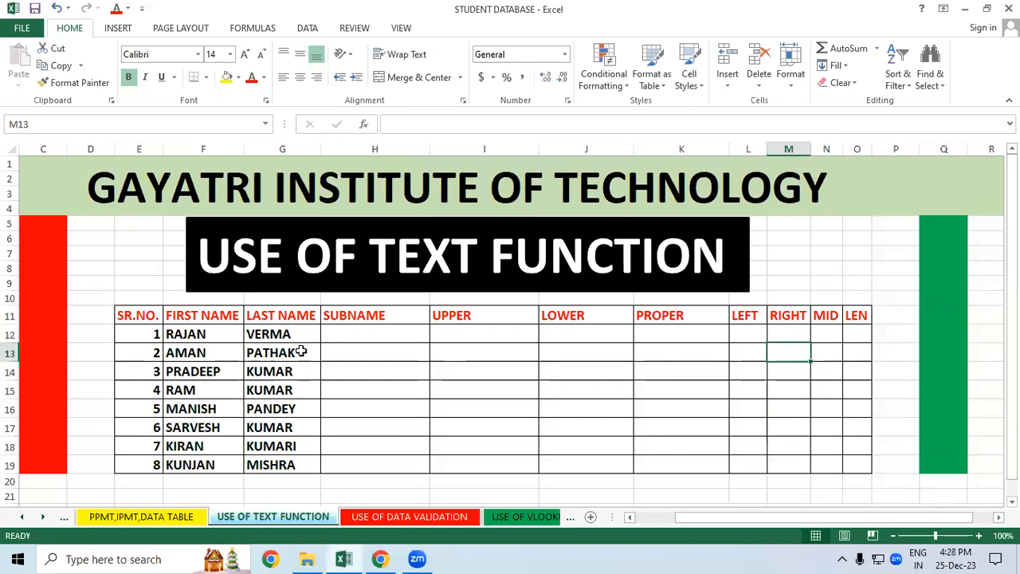
Join the first and last name of the first record in SUBNAME cell H12 with =CONCATENATE(F12,G12)
left_click(411, 340)
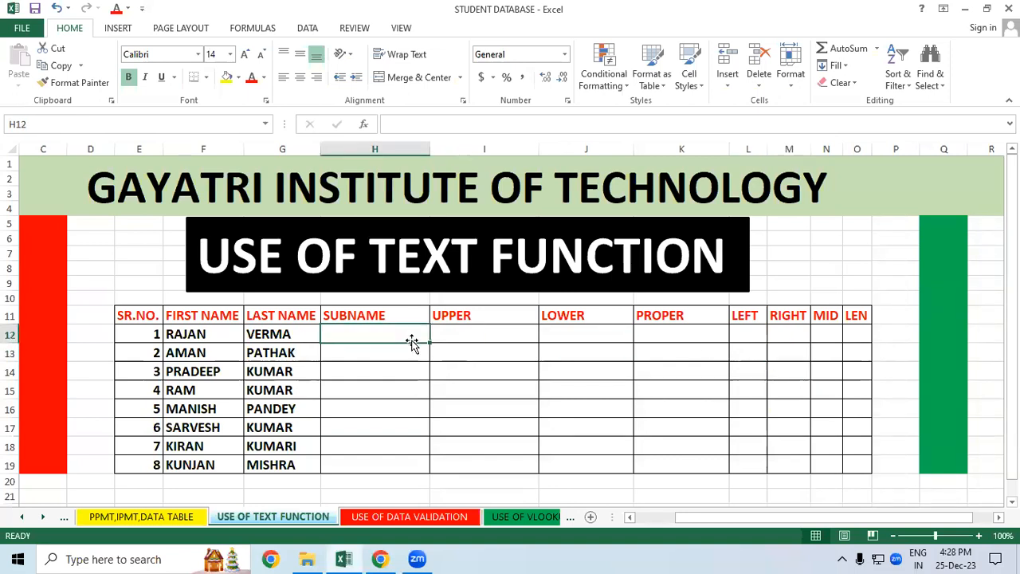
type("=co")
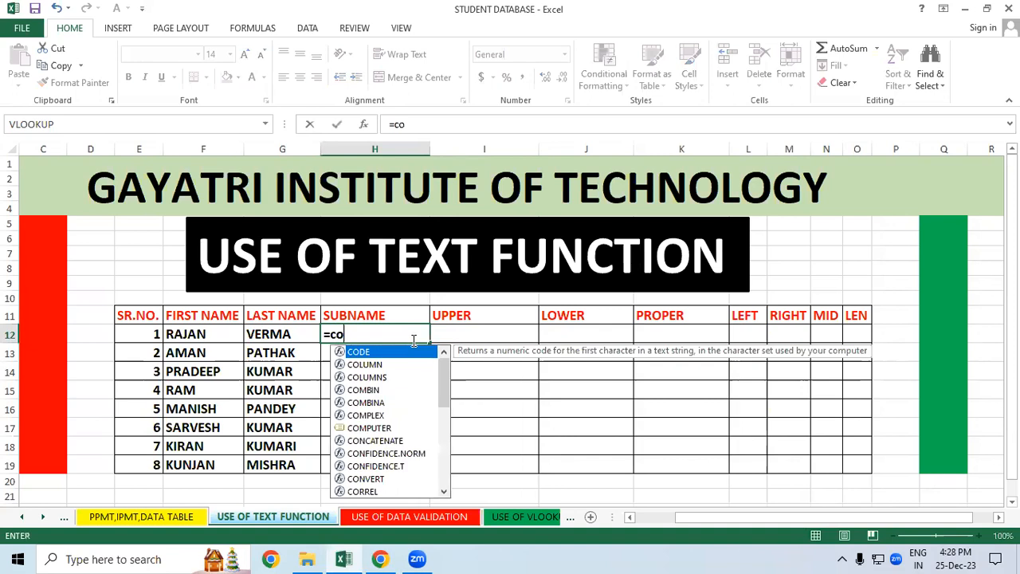
type("nc")
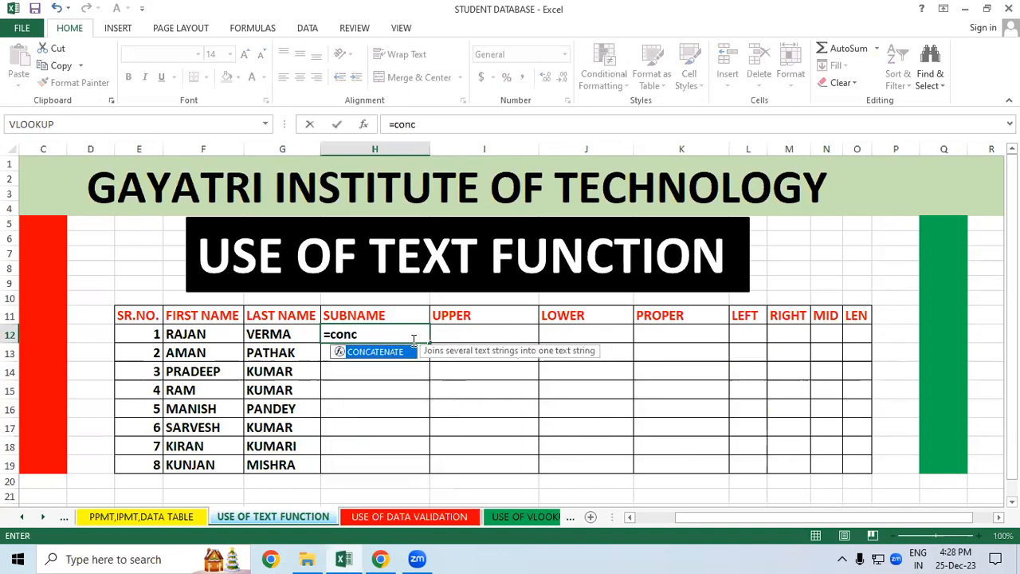
key("Tab")
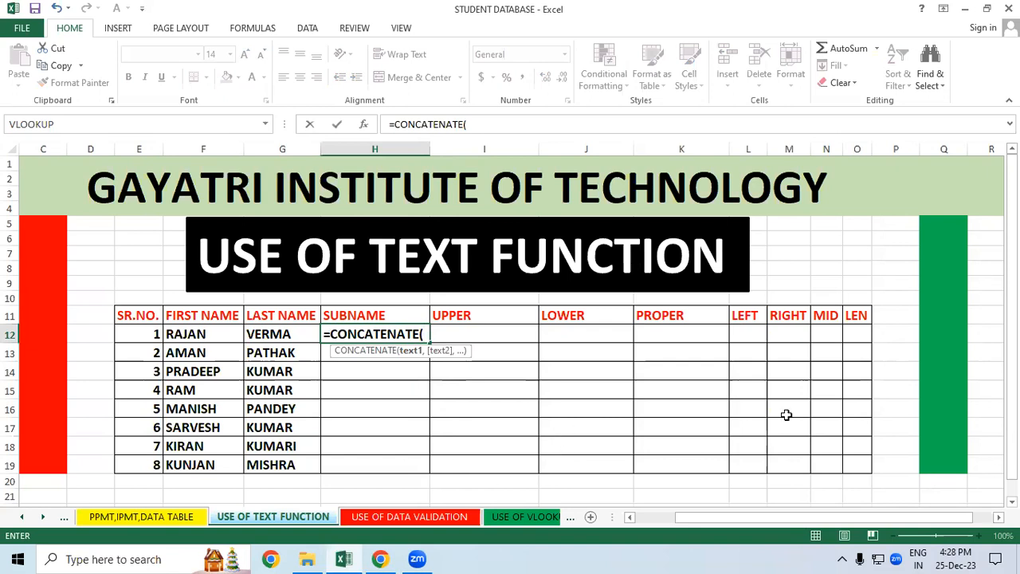
left_click(194, 335)
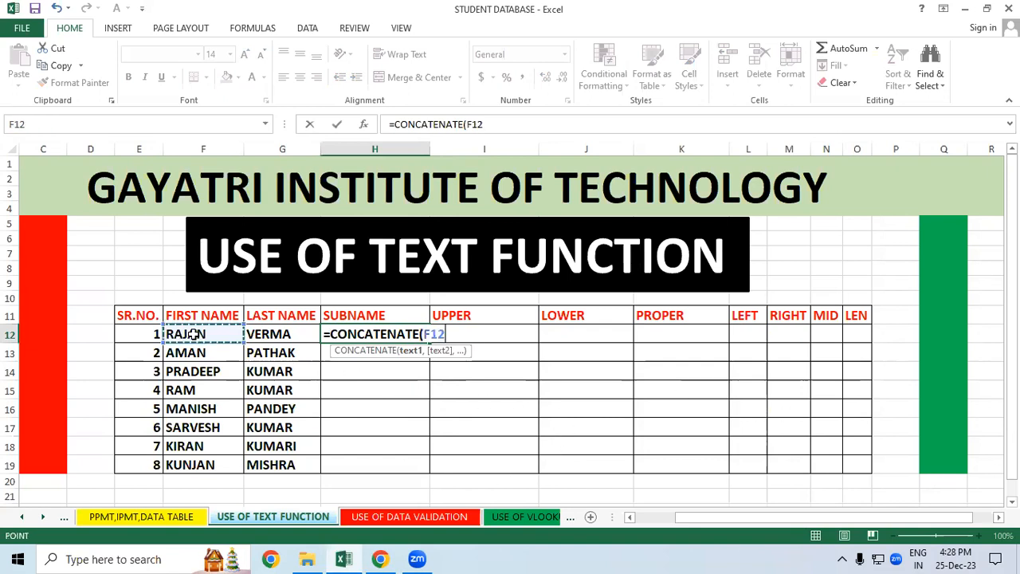
type(",")
left_click(288, 335)
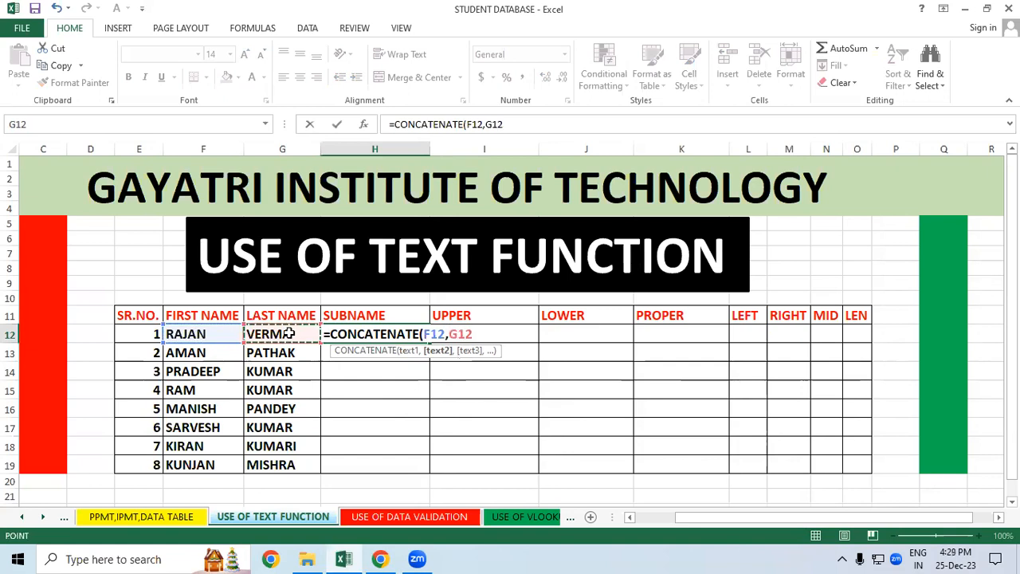
type(")")
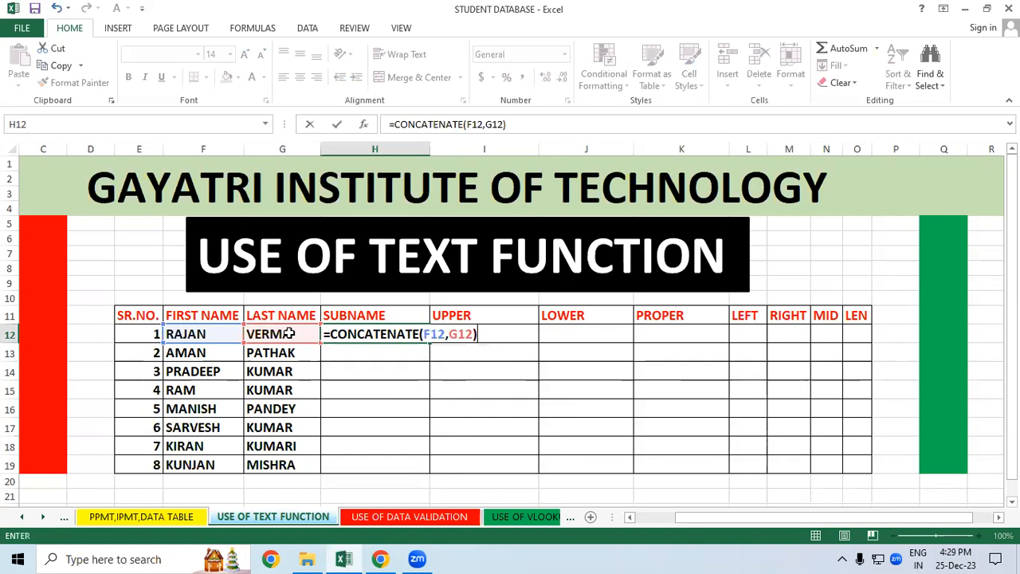
key("Return")
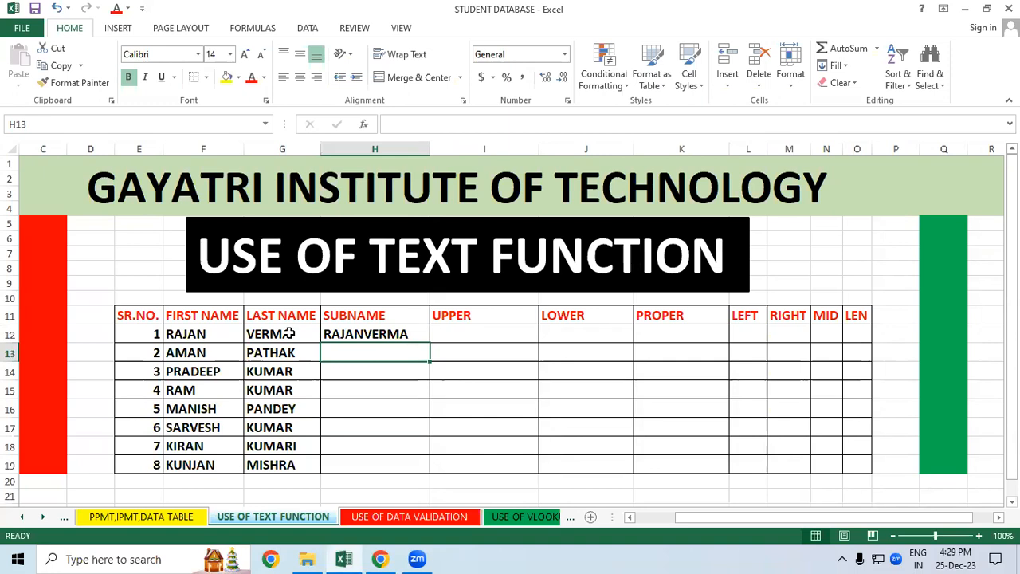
Clear the CONCATENATE formula from SUBNAME cell H12
left_click(370, 333)
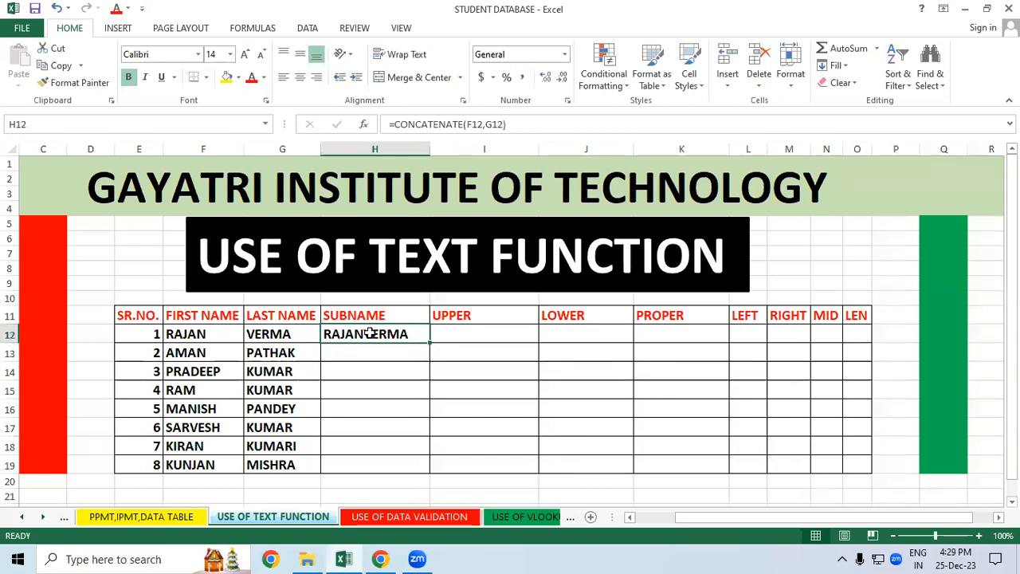
key("Delete")
left_click(446, 392)
Enter =CONCATENATE(F12,G12) in cell H12 to combine the first record's first and last name
left_click(377, 337)
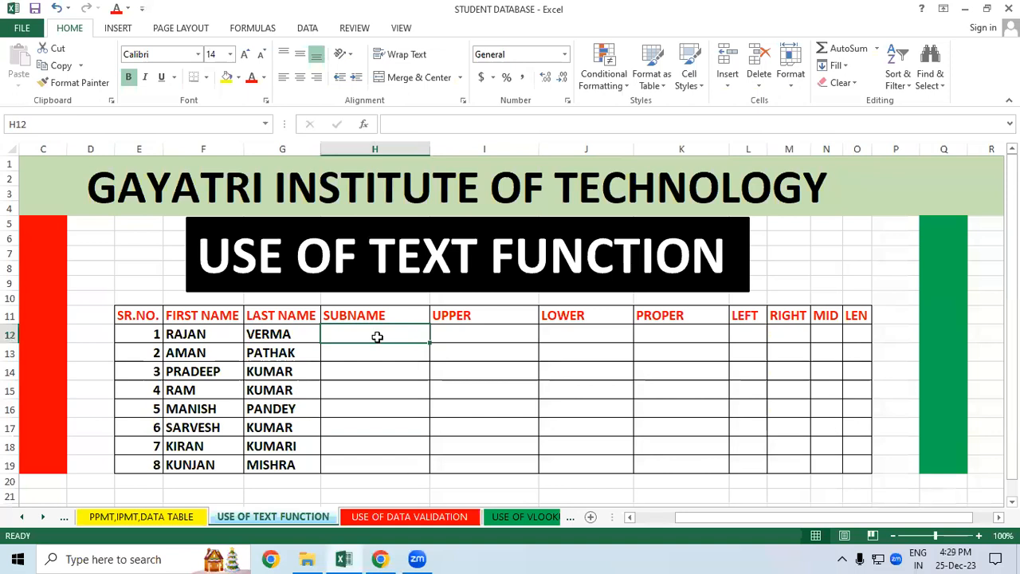
type("=")
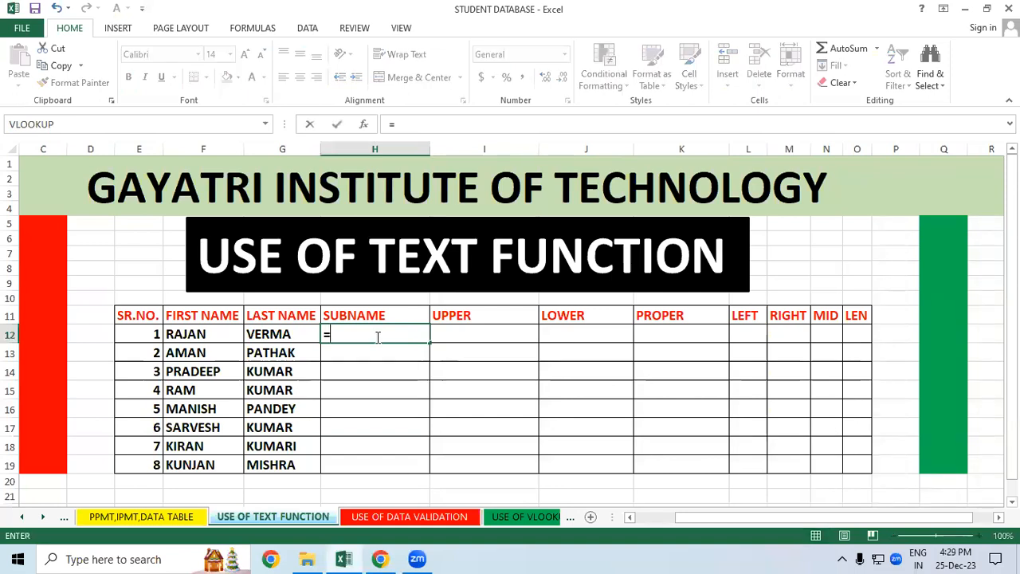
type("conca")
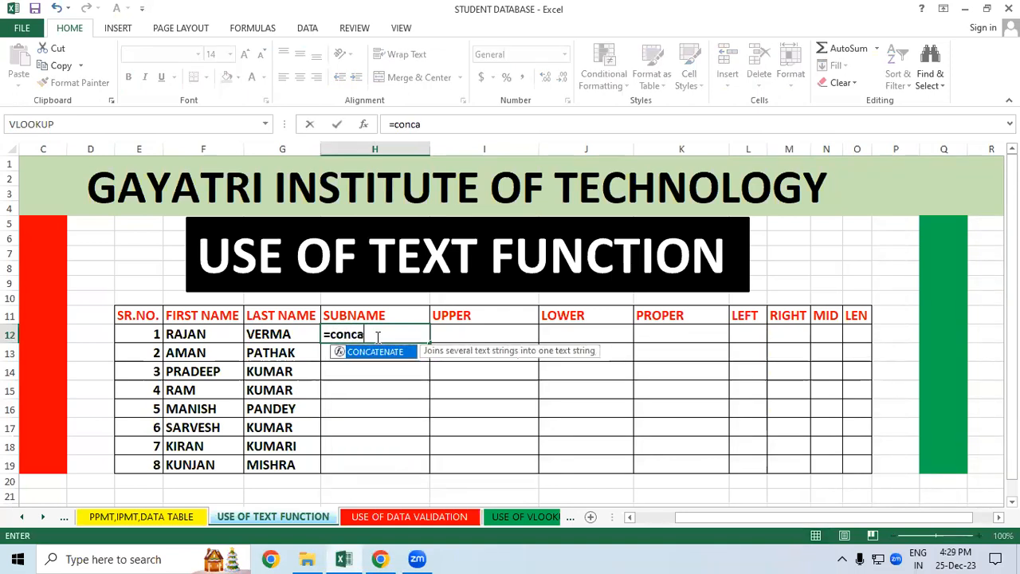
key("Tab")
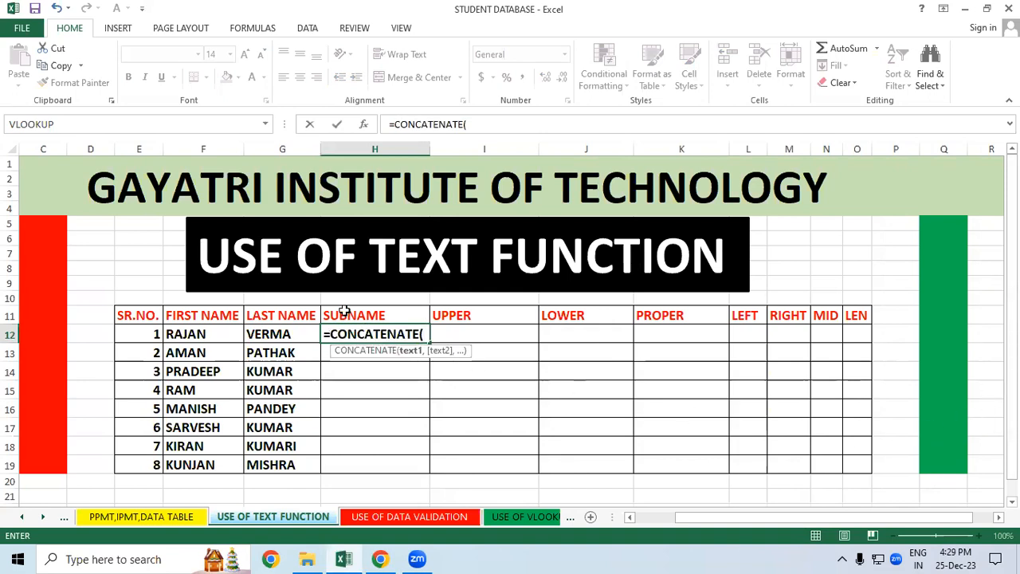
left_click(210, 338)
type(",")
left_click(275, 334)
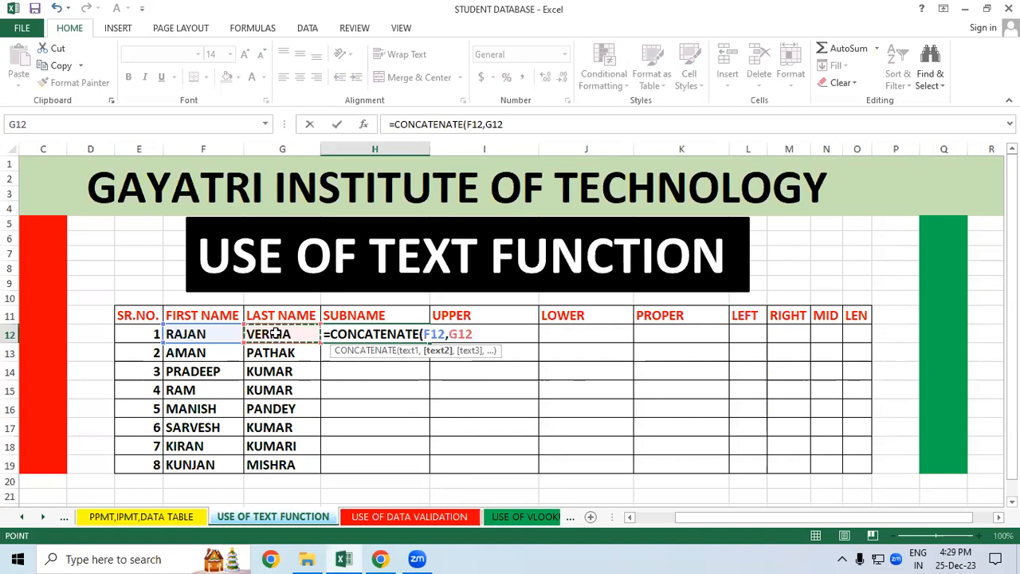
type(")")
key("Return")
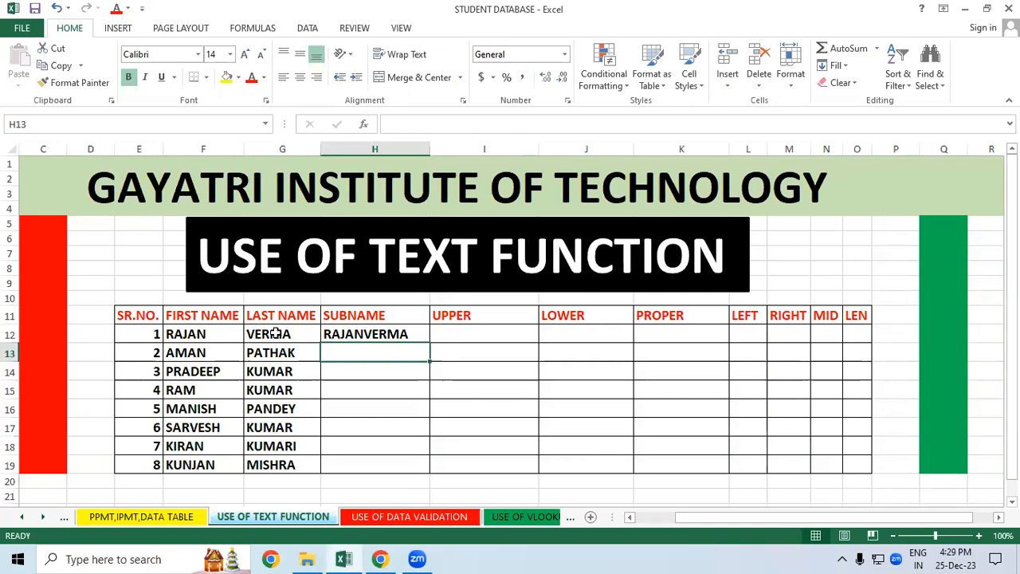
Fill the CONCATENATE formula from H12 down to H19 so all eight SUBNAME rows are combined
left_click(379, 335)
left_click_drag(430, 341, 430, 470)
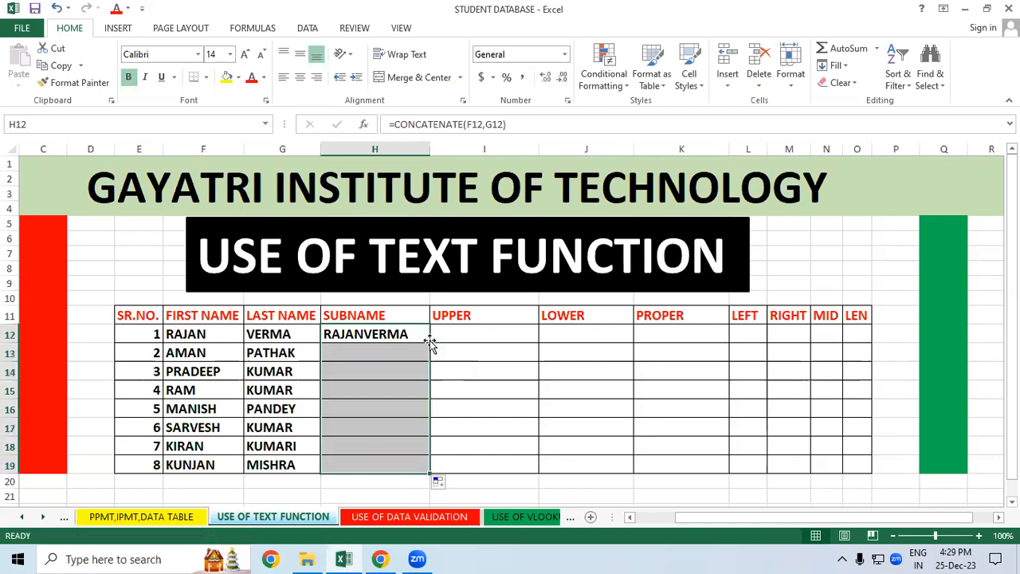
left_click(501, 403)
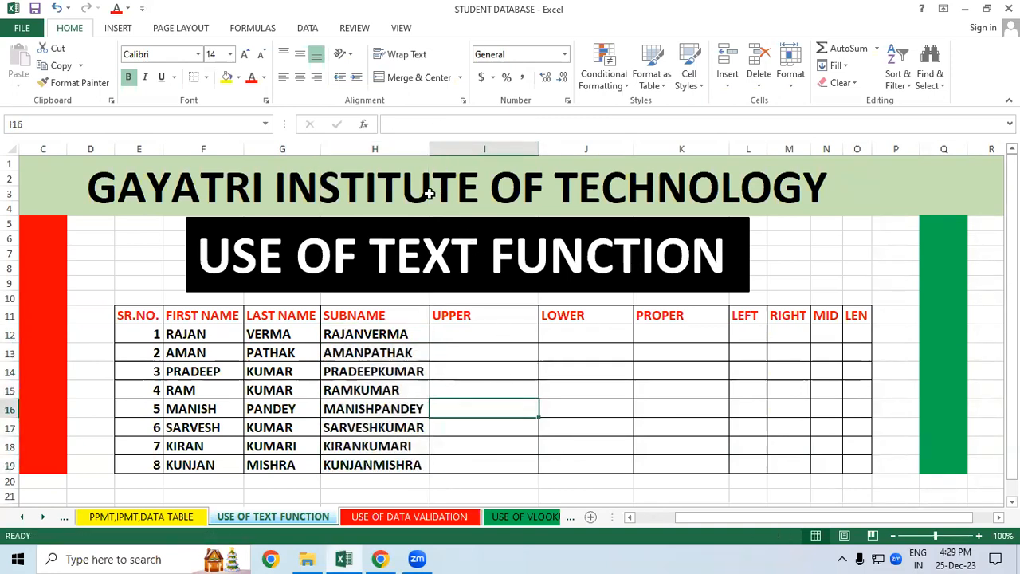
left_click(489, 427)
left_click(486, 334)
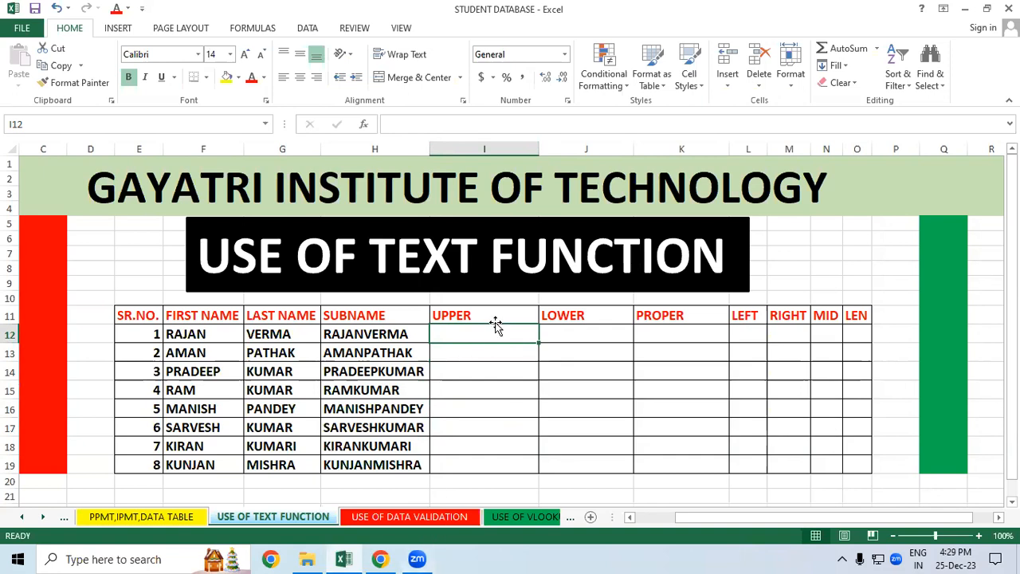
left_click_drag(494, 319, 859, 316)
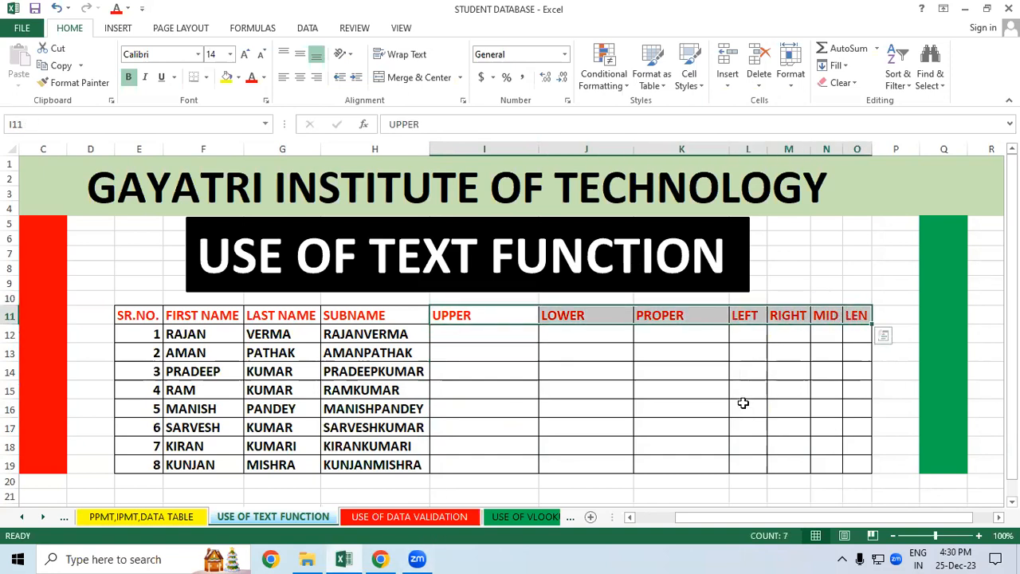
left_click(742, 403)
Enter =UPPER(H12) in UPPER cell I12 to convert the first record's SUBNAME to uppercase
left_click(476, 329)
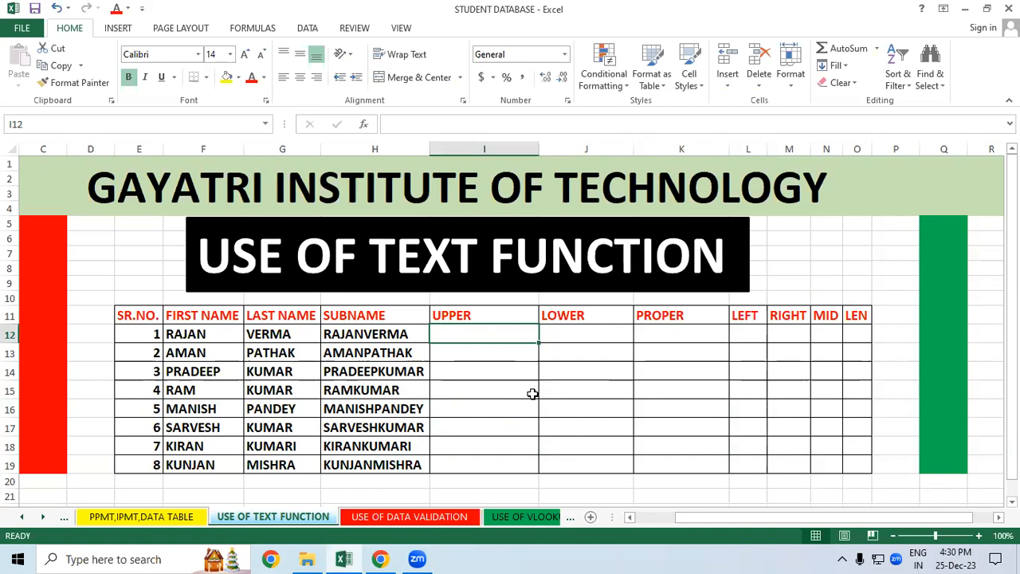
type("=upp")
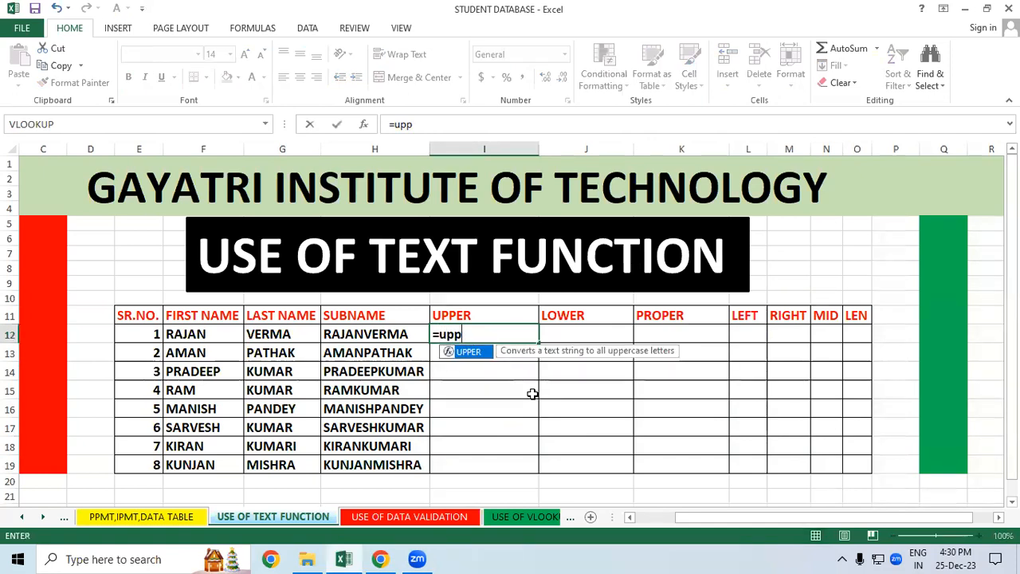
type("wer(")
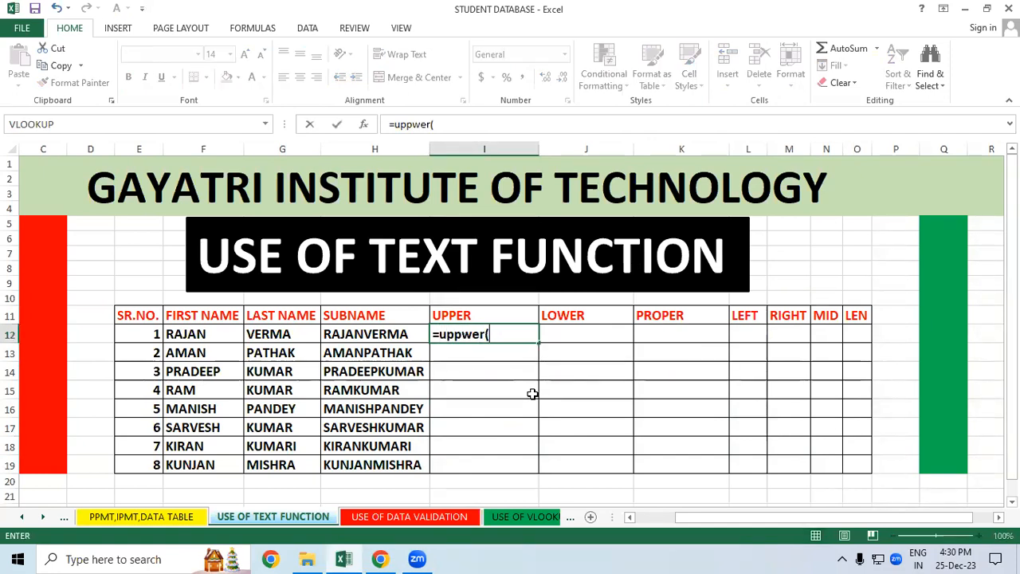
key("BackSpace")
key("BackSpace")
key("BackSpace")
key("BackSpace")
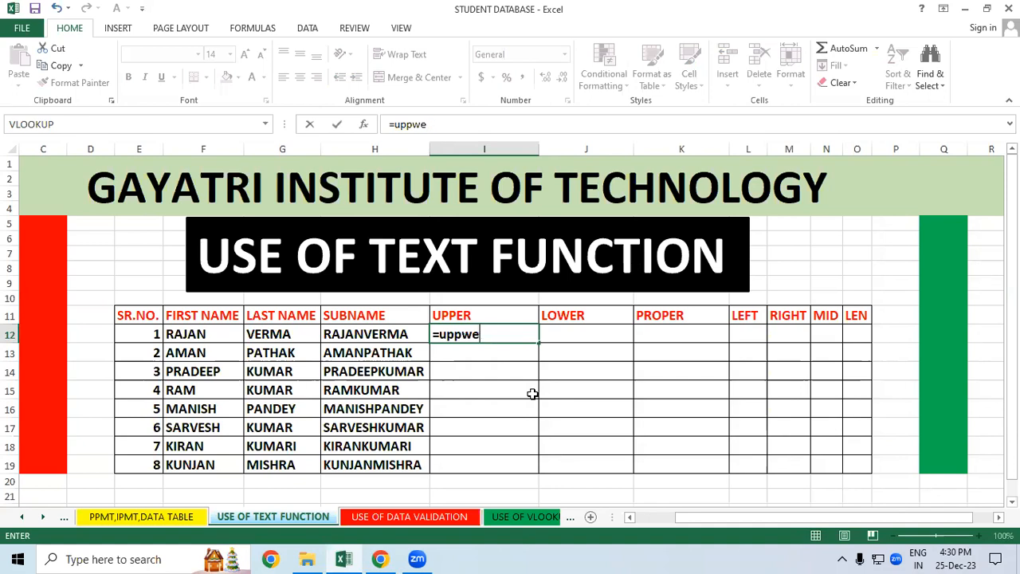
type("er")
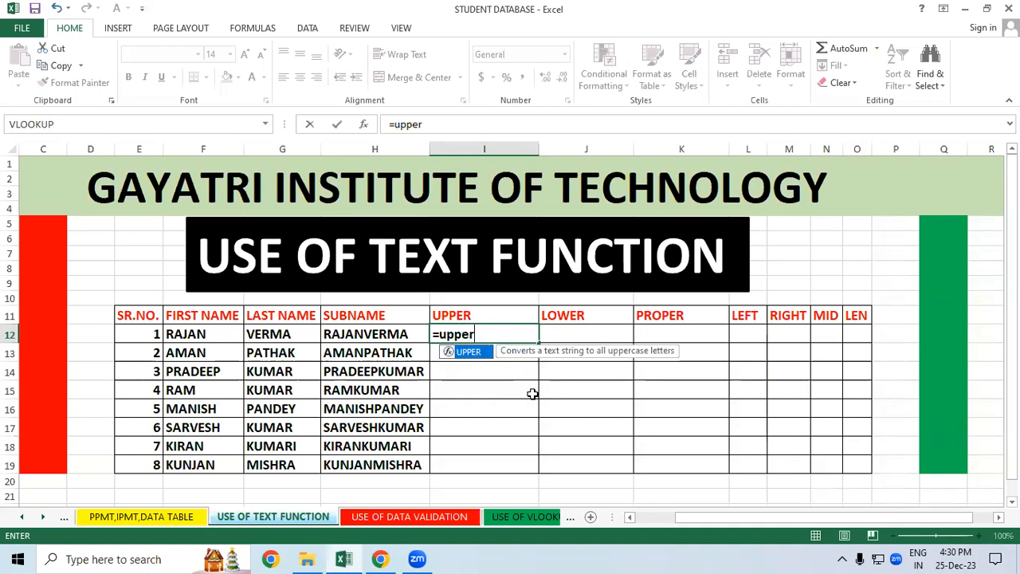
type("(")
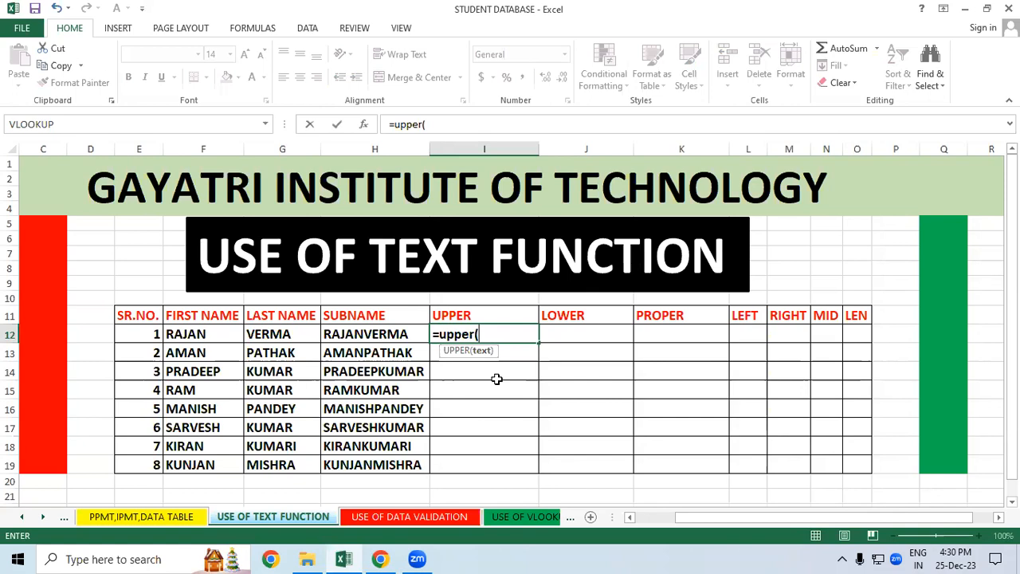
left_click(385, 327)
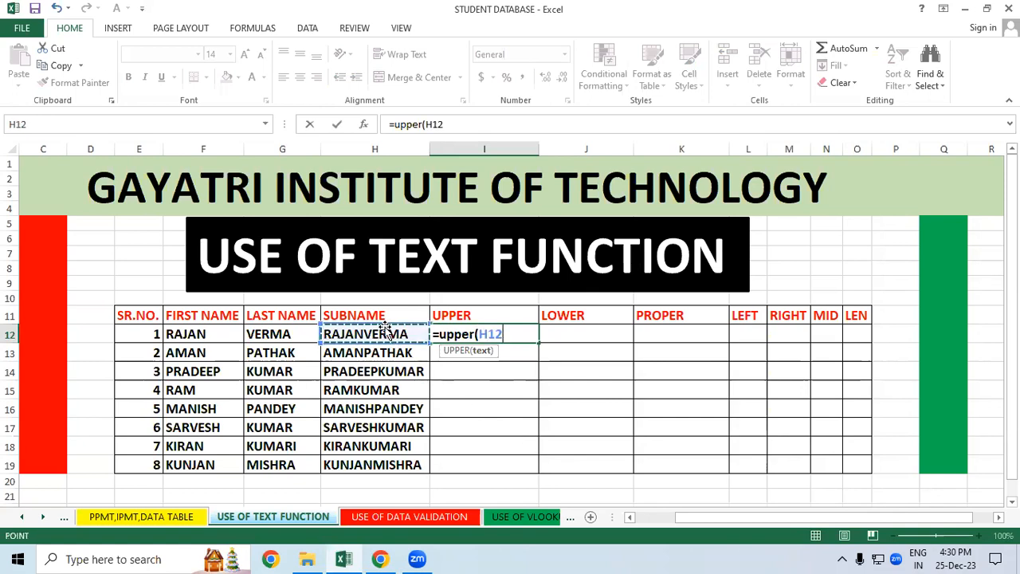
type(")")
key("Return")
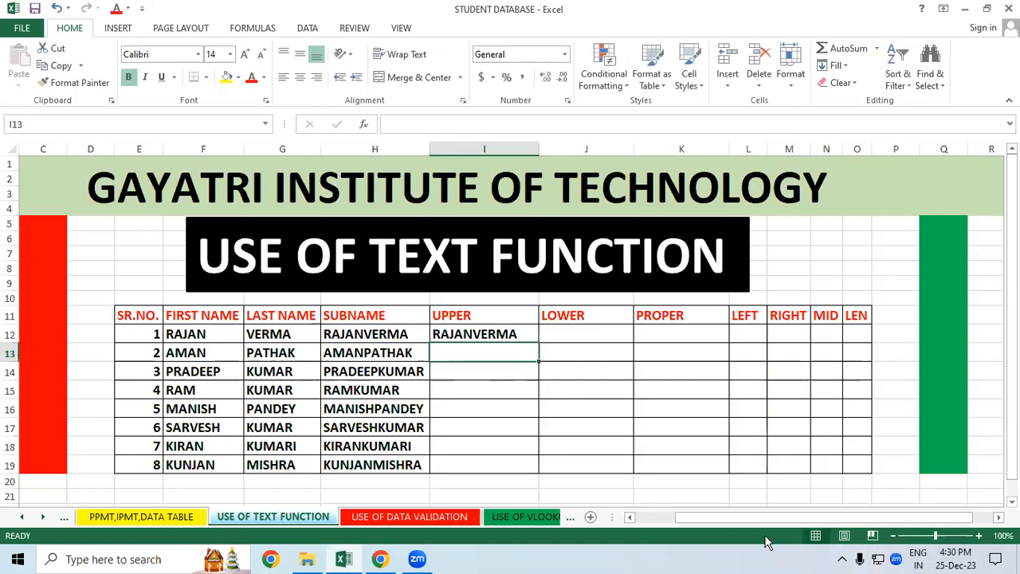
Fill the UPPER formula from I12 down to I19 for all eight records
left_click(360, 351)
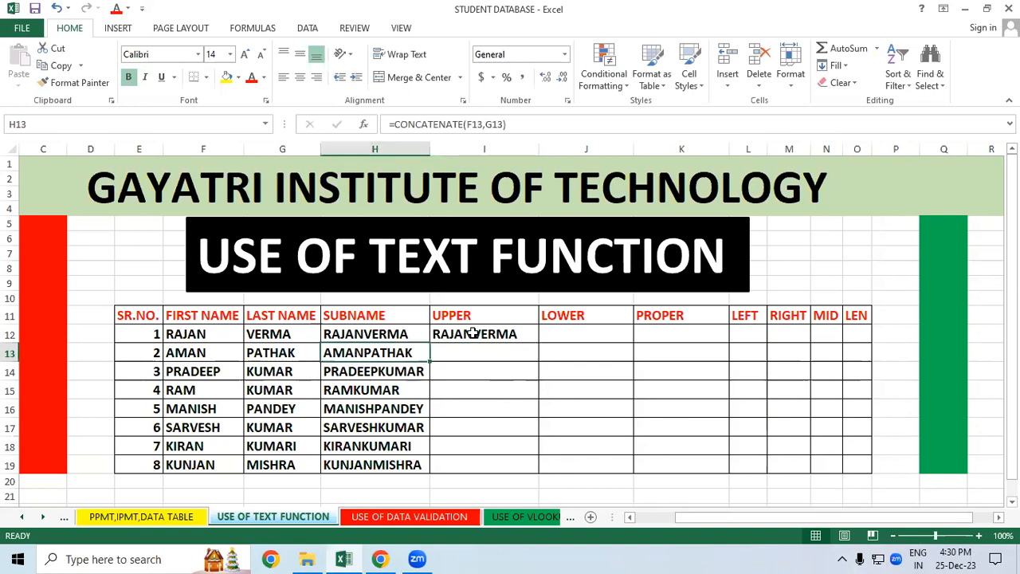
left_click(510, 337)
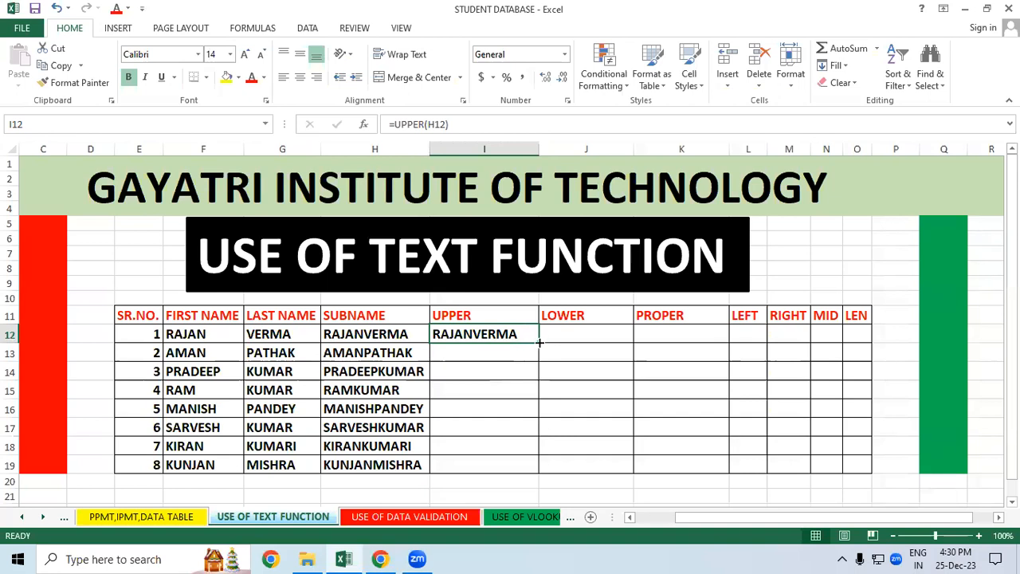
double_click(539, 342)
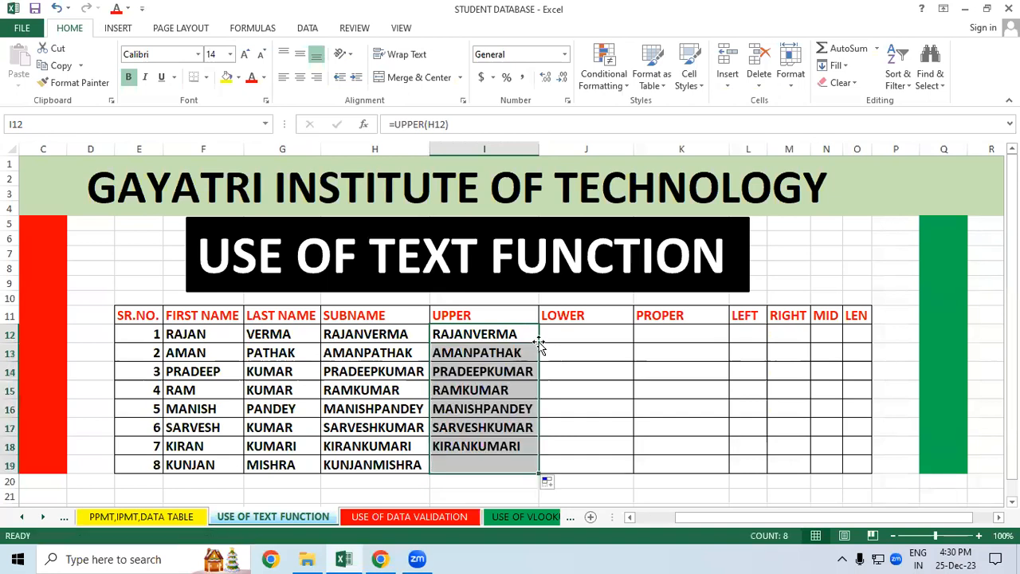
Enter =LOWER(H12) in LOWER cell J12 and fill the formula down to J19
left_click(606, 329)
type("=lower")
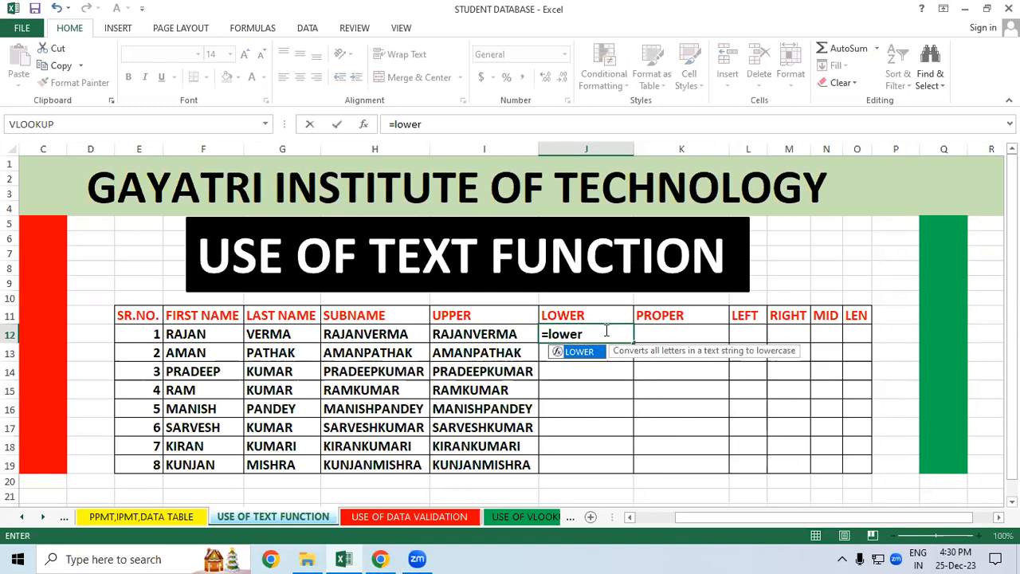
type("(")
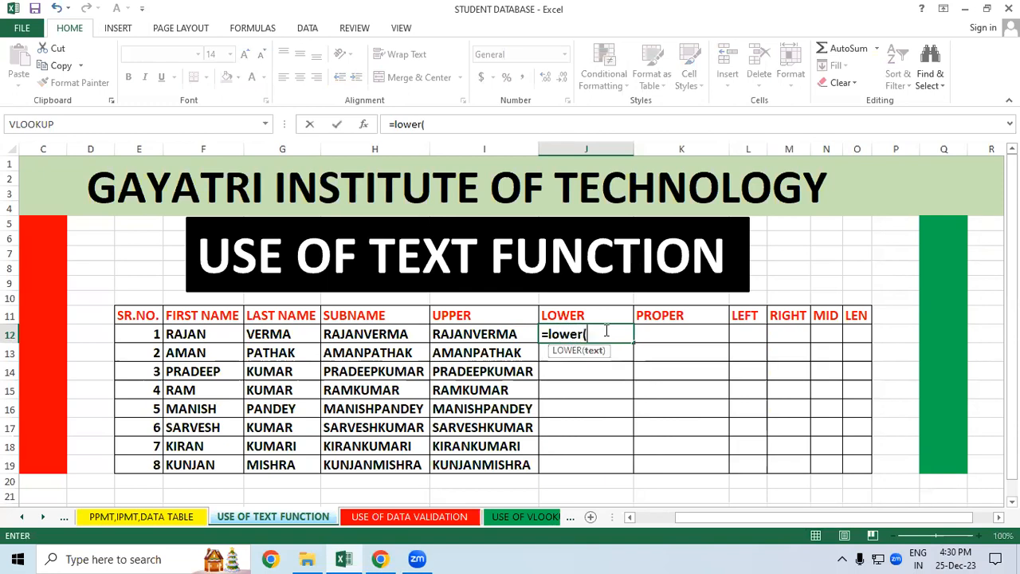
left_click(389, 335)
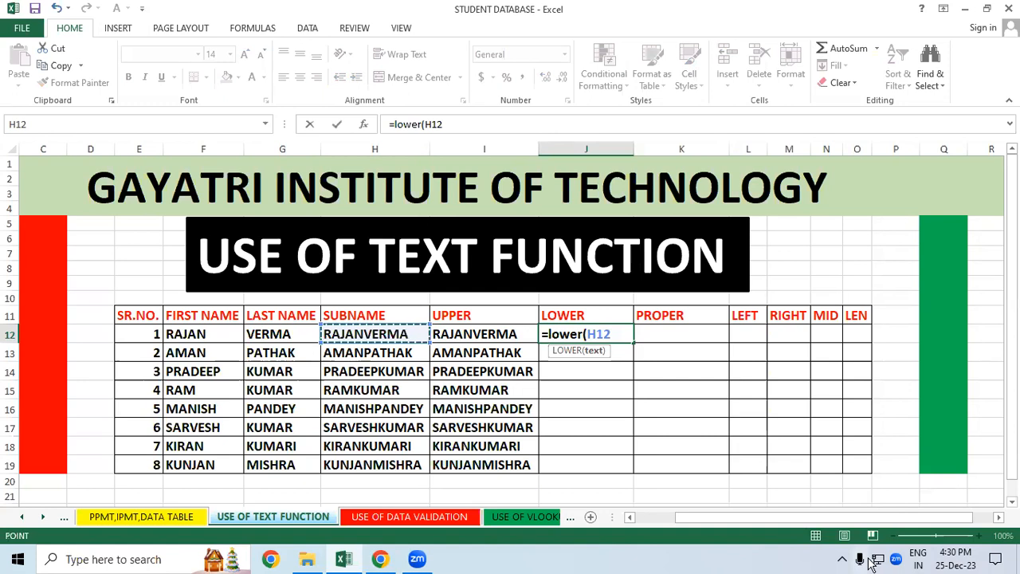
type(")")
key("ctrl+Return")
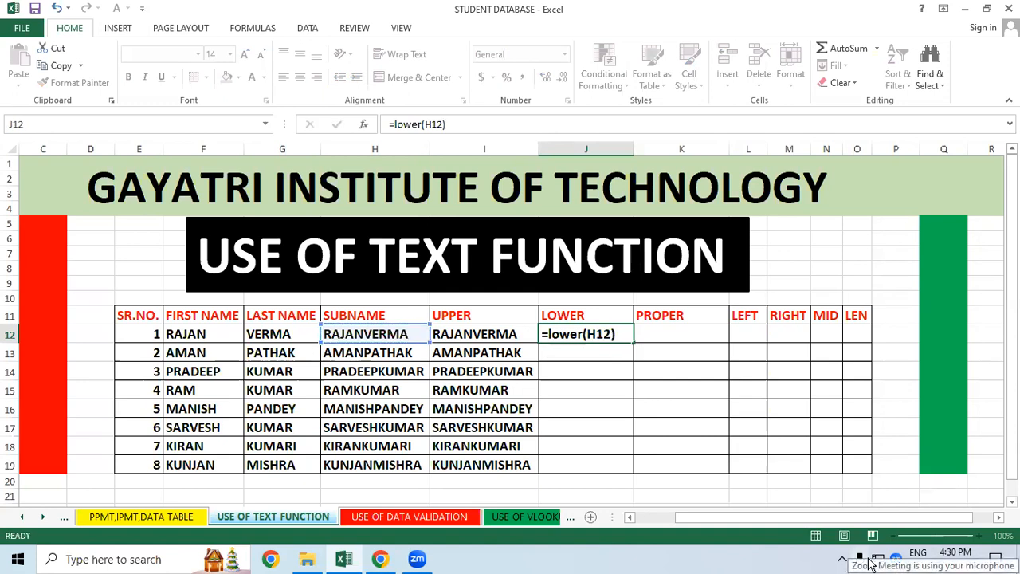
key("Return")
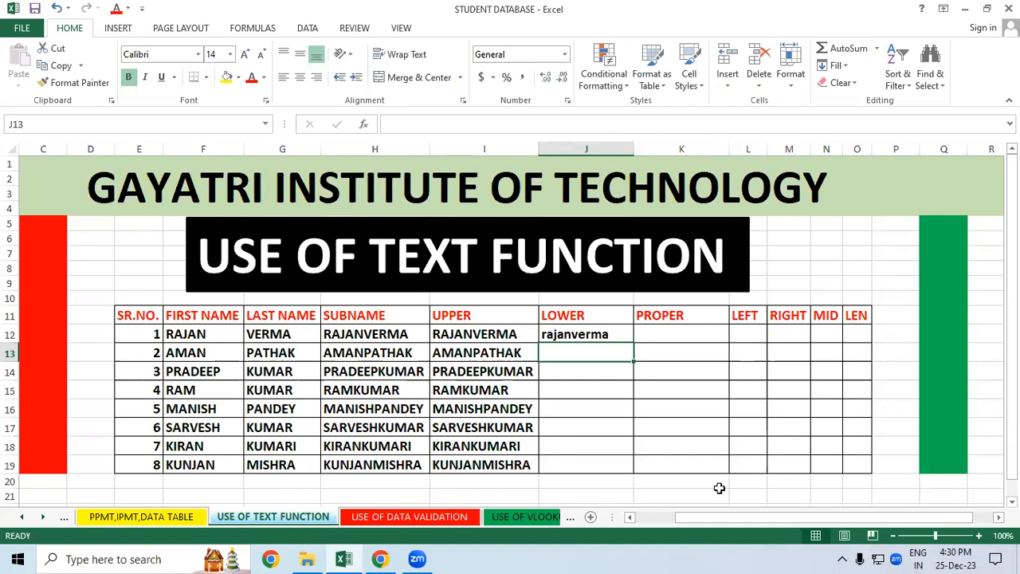
left_click(578, 334)
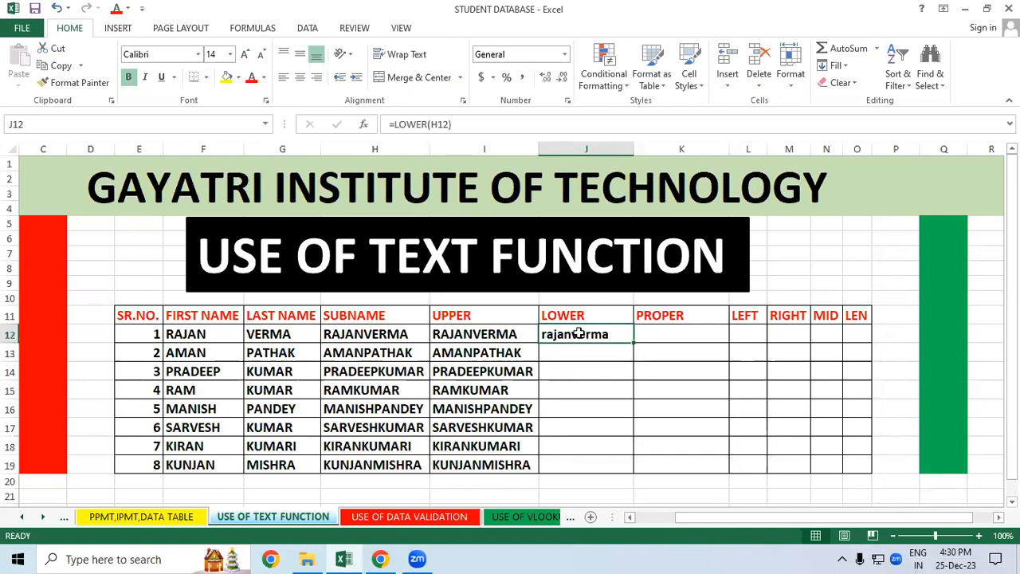
double_click(633, 342)
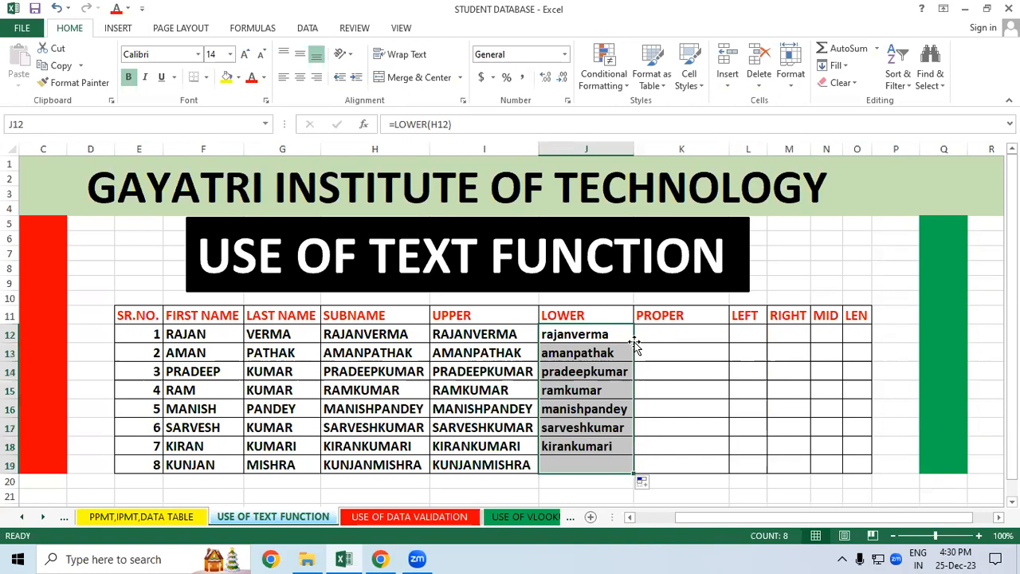
Enter =PROPER(H12) in PROPER cell K12 and fill the formula down to K19
left_click(698, 375)
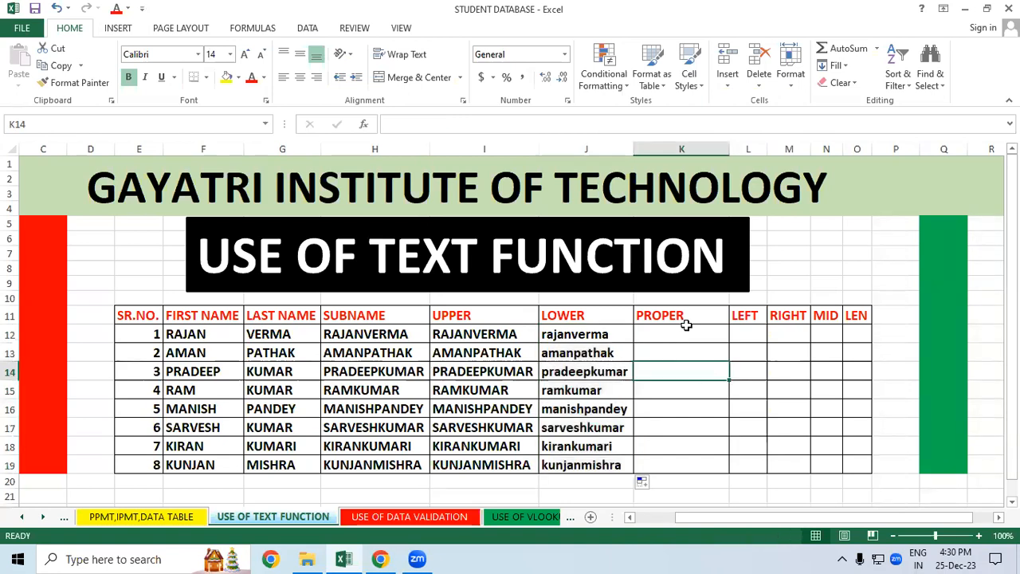
left_click(686, 326)
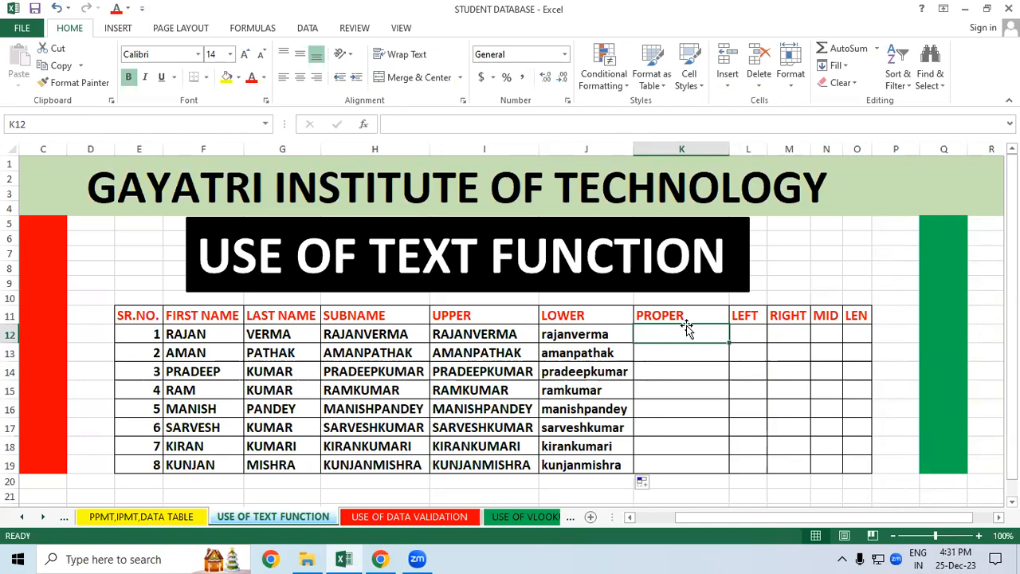
type("=pro")
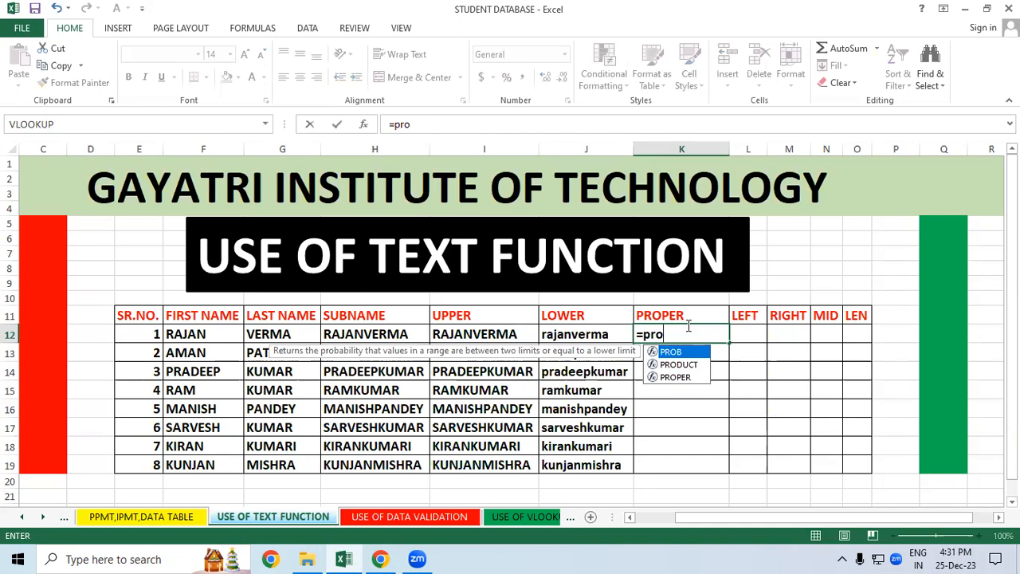
type("per")
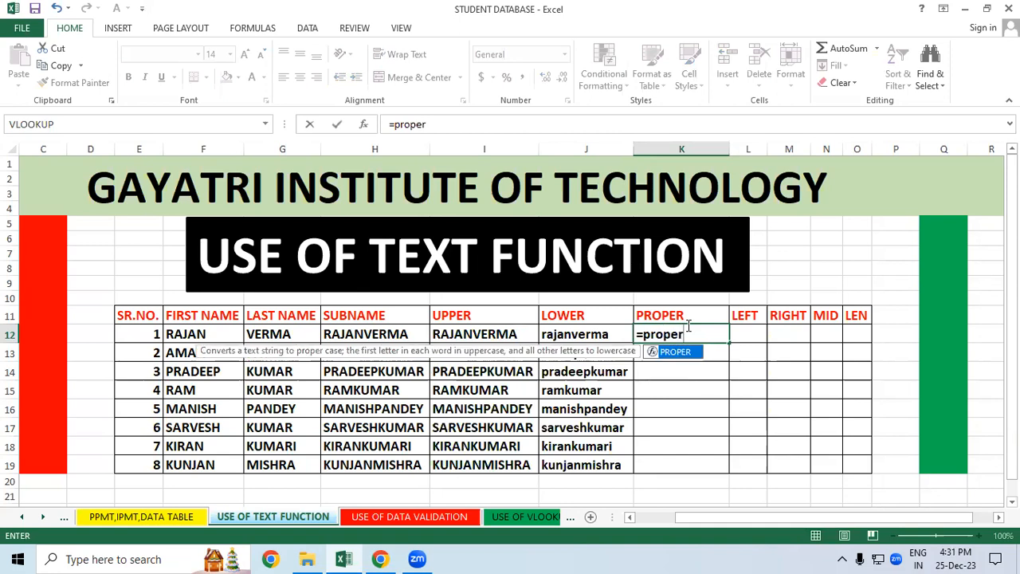
type("(")
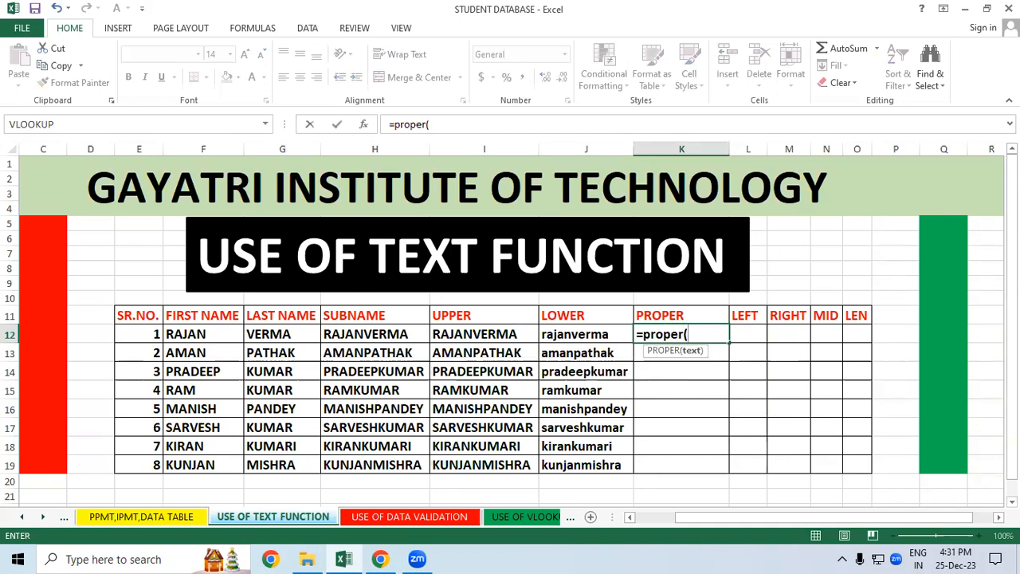
left_click(374, 335)
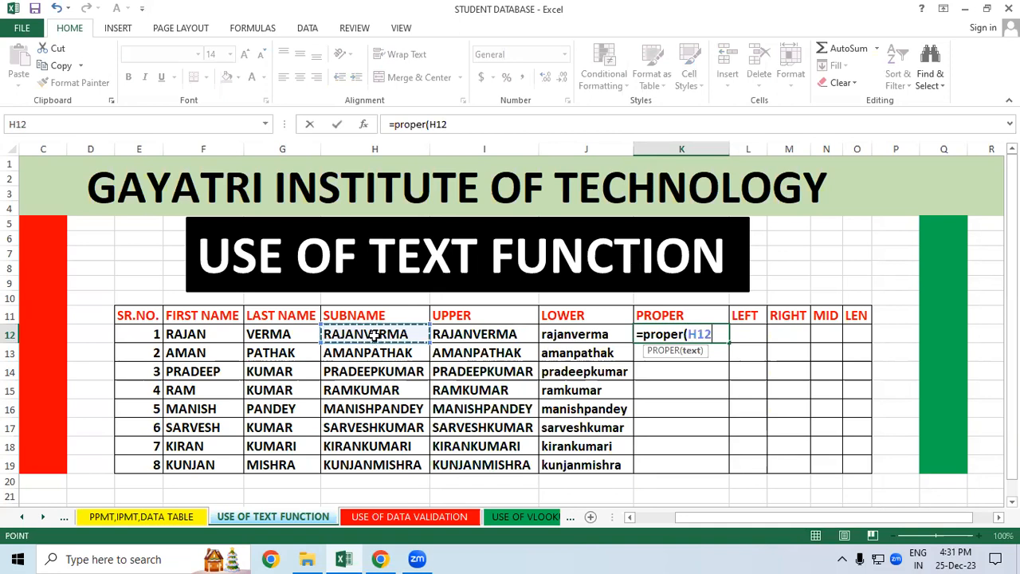
type(")")
key("Return")
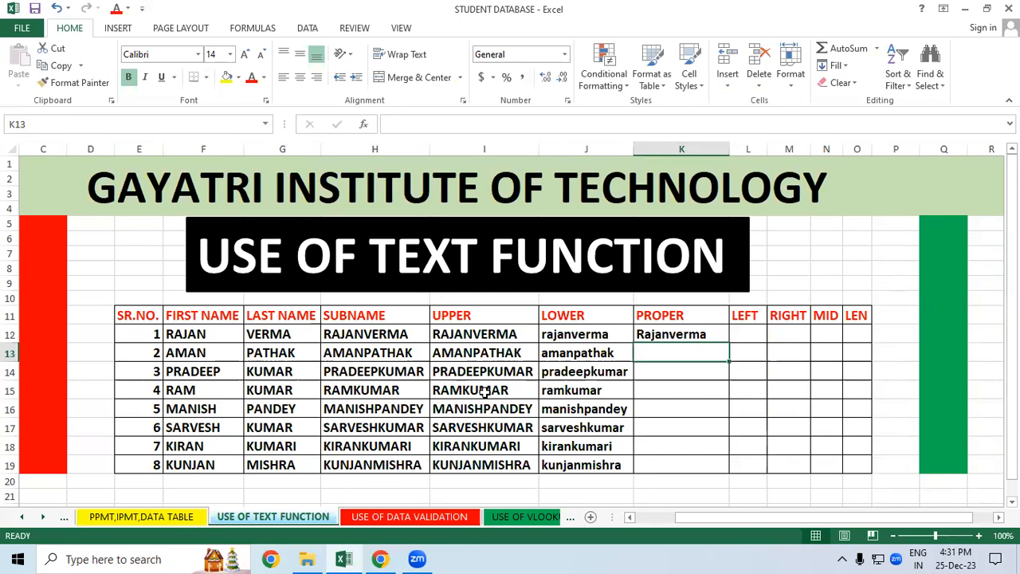
left_click(677, 335)
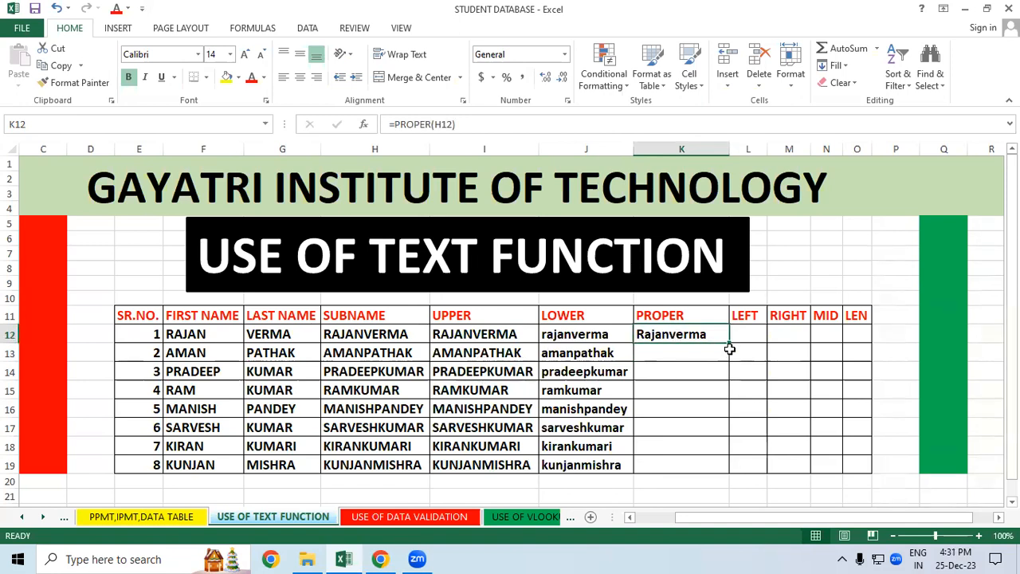
double_click(729, 344)
left_click(757, 370)
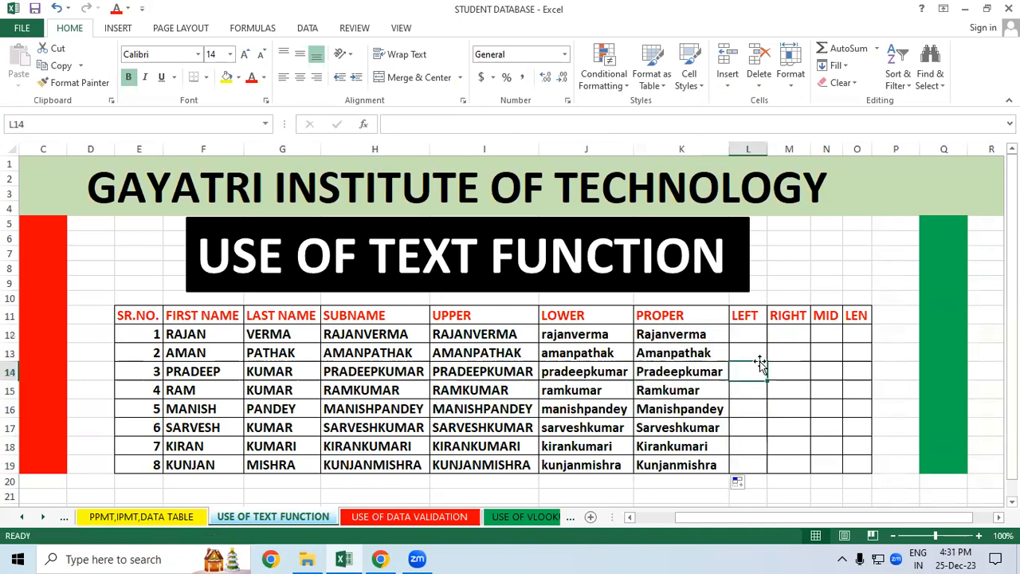
left_click(756, 345)
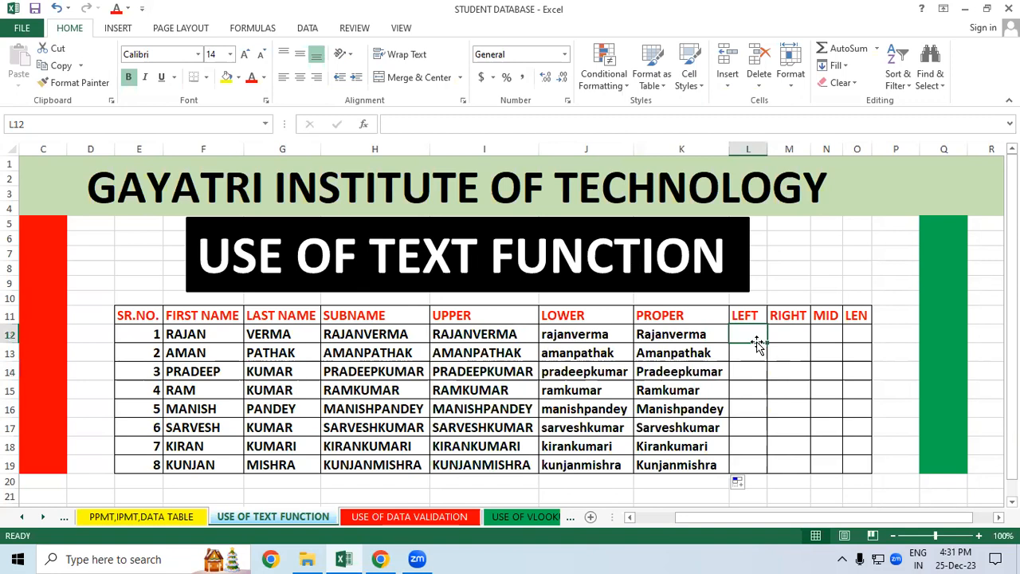
left_click(388, 347)
left_click(387, 333)
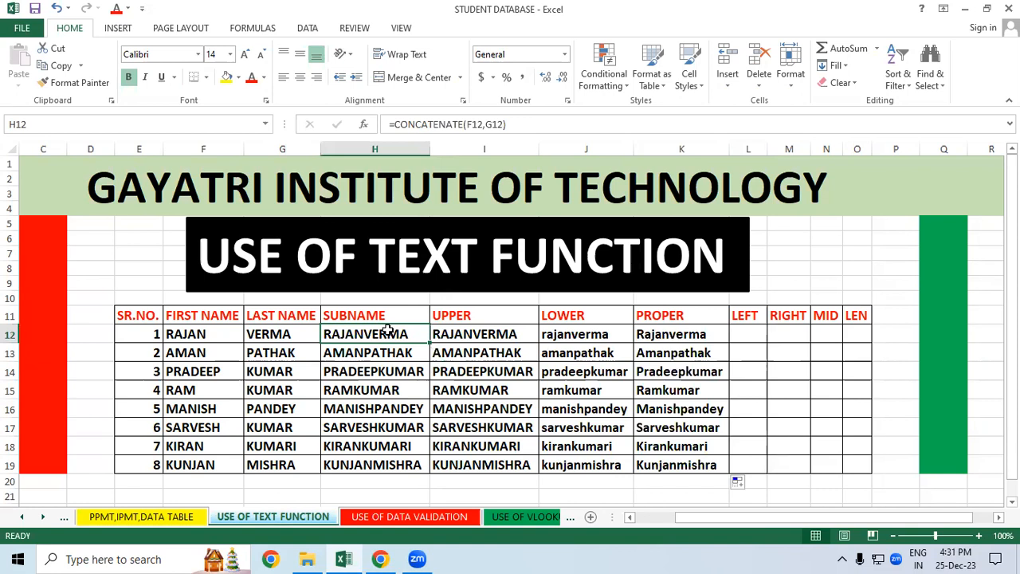
left_click(741, 334)
left_click(739, 349)
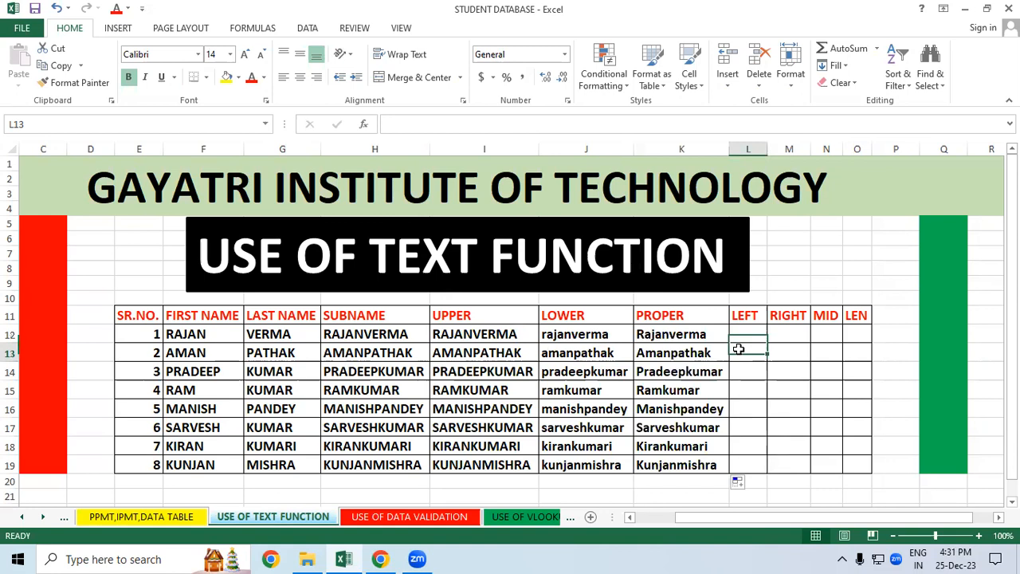
Enter =LEFT(H12,2) in LEFT cell L12 to extract the first two SUBNAME characters, and fill it down to L19
left_click(757, 330)
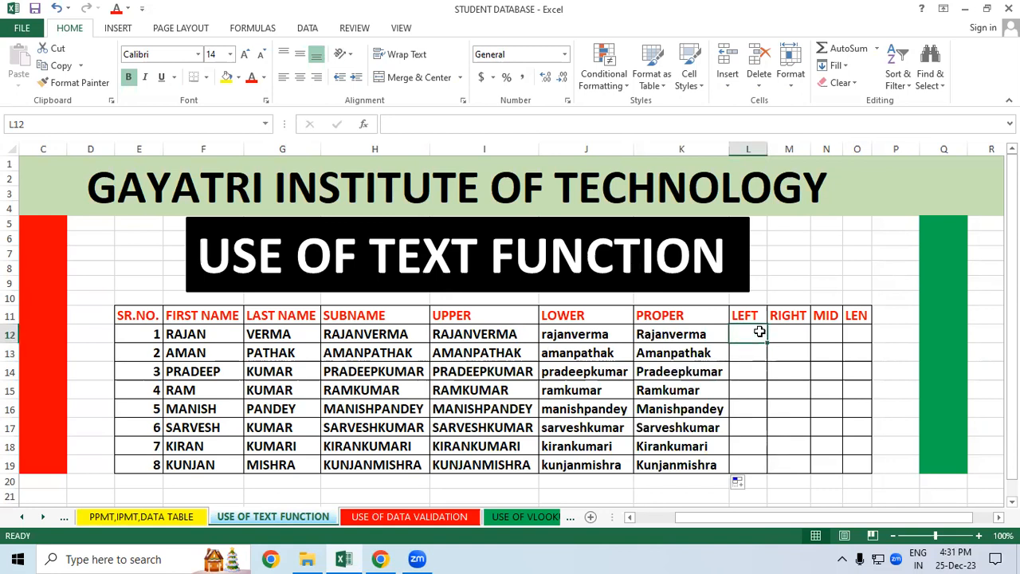
type("=left")
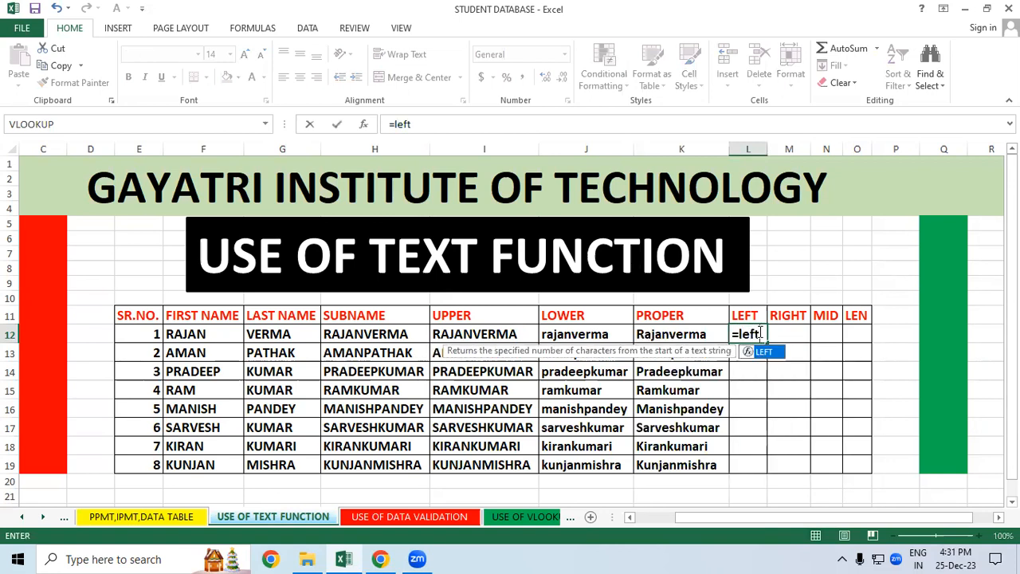
type("(")
left_click(335, 336)
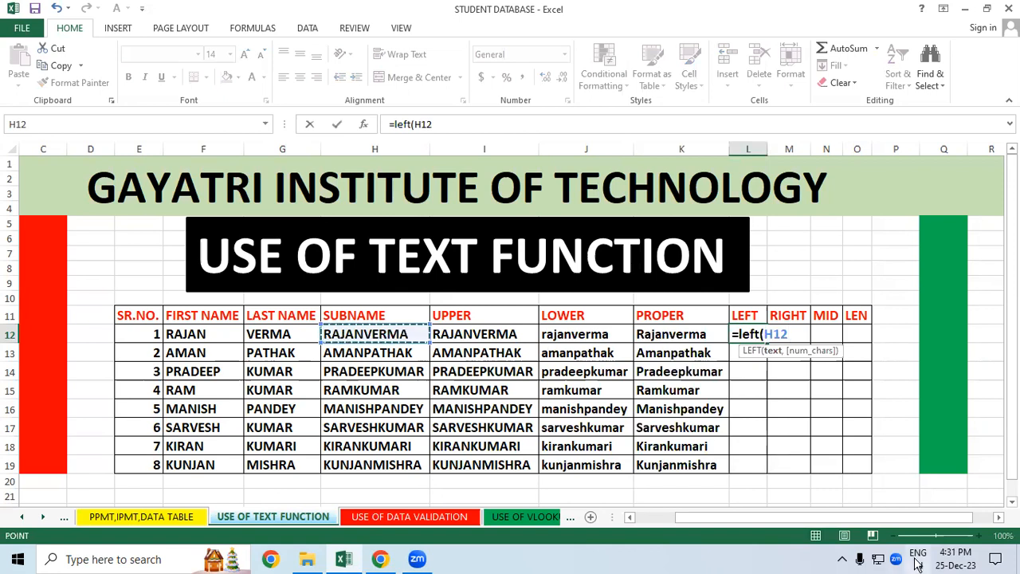
type(",2)")
key("Return")
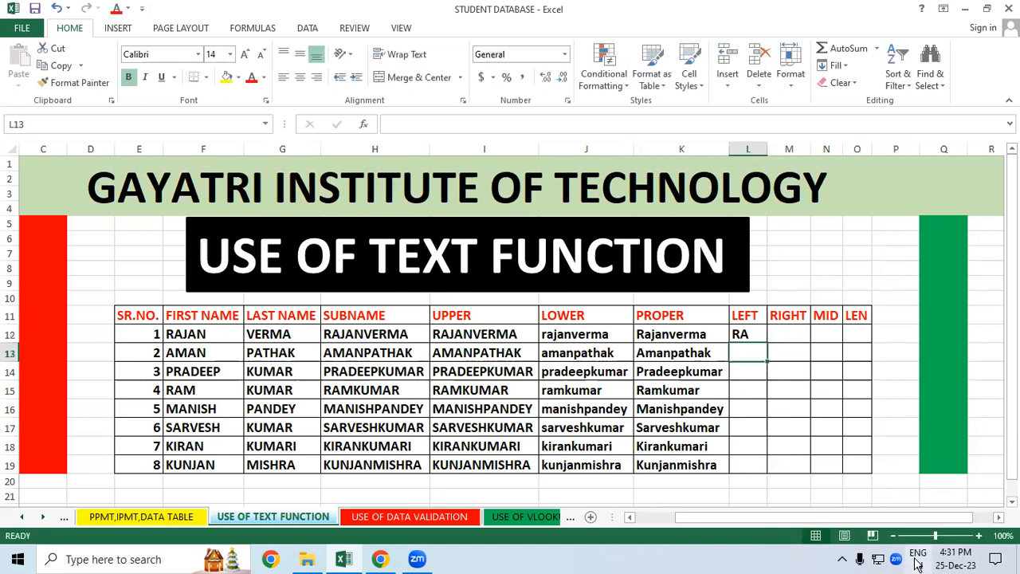
left_click(761, 333)
double_click(766, 344)
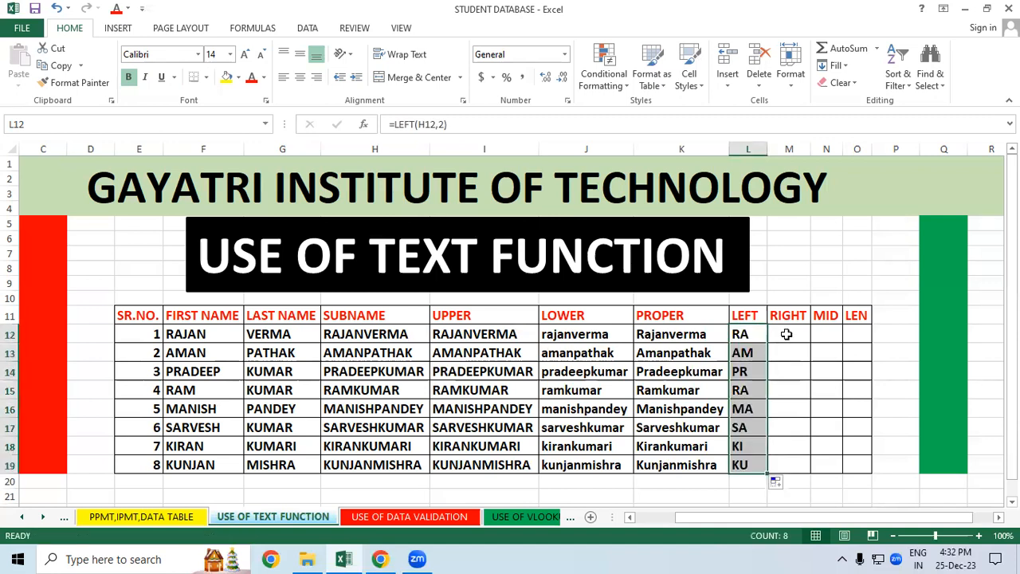
Enter =RIGHT(H12,3) in RIGHT cell M12 to extract the last three SUBNAME characters, and fill it down to M19
left_click(786, 334)
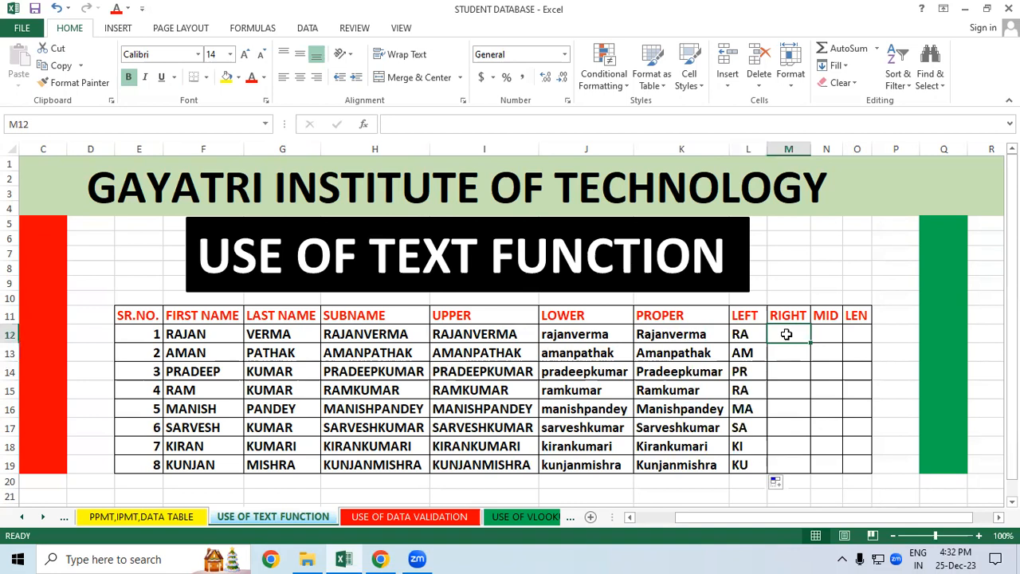
type("=r")
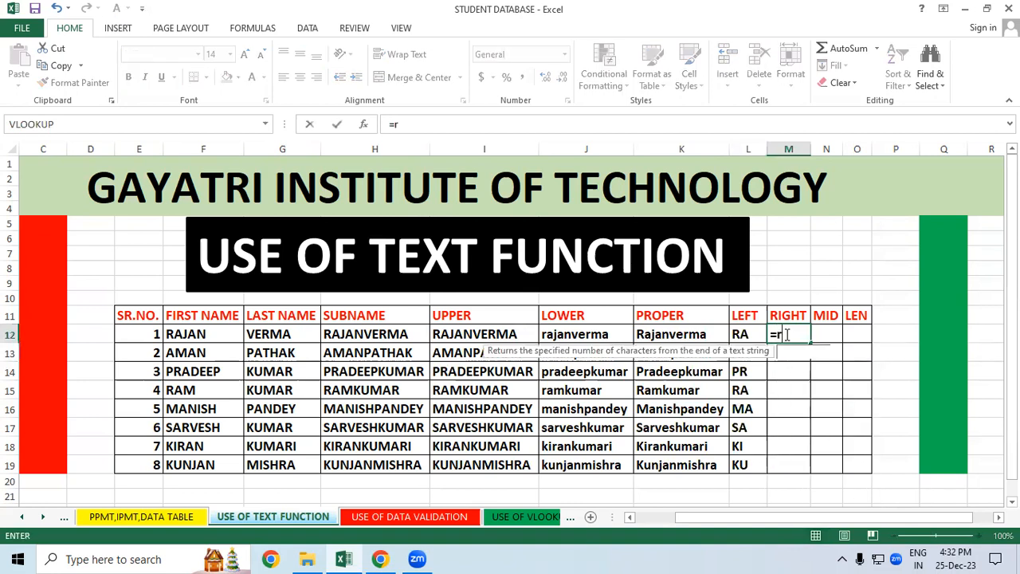
type("ight(")
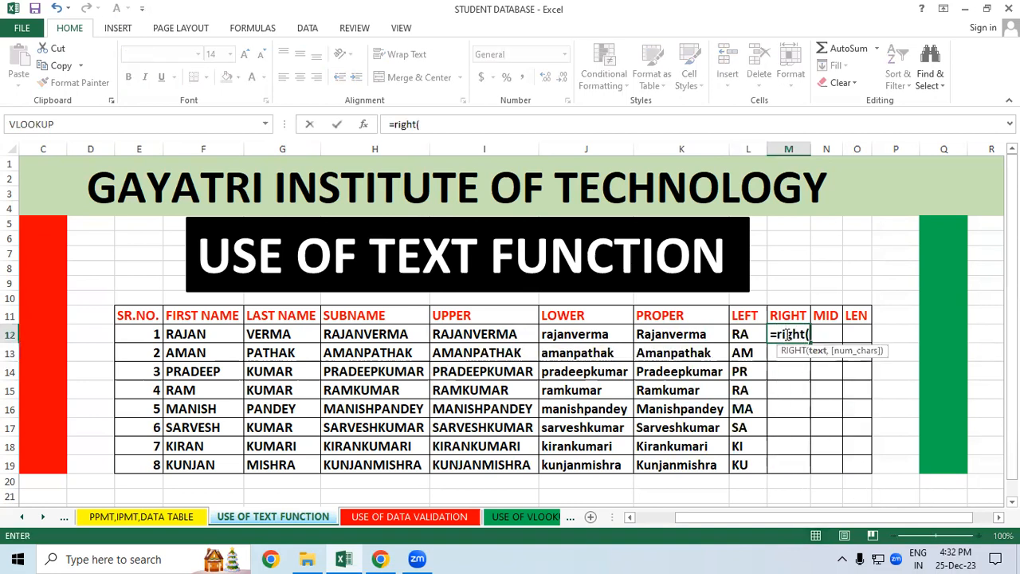
left_click(388, 333)
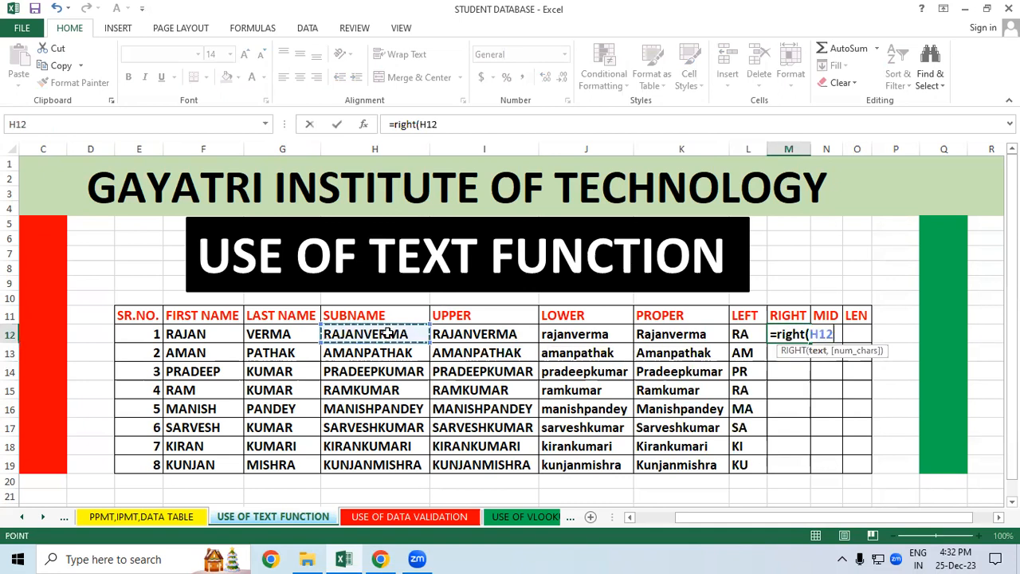
type(",")
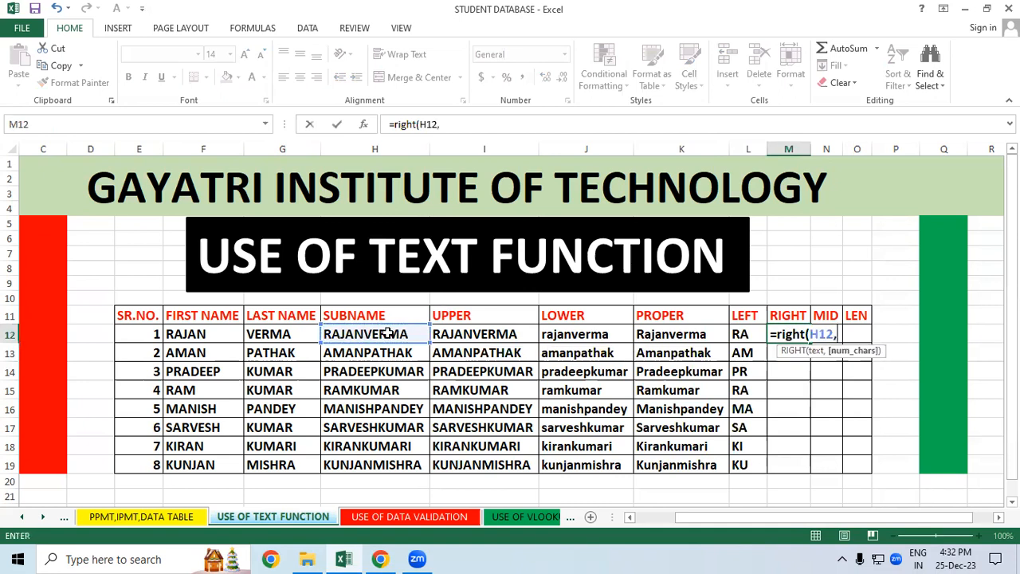
type("3)")
key("Return")
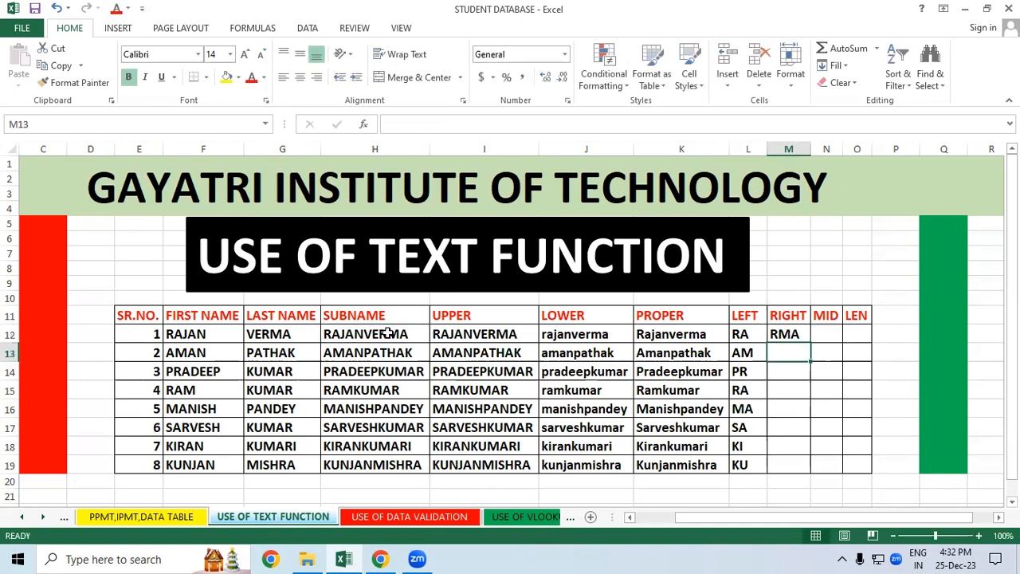
left_click(788, 334)
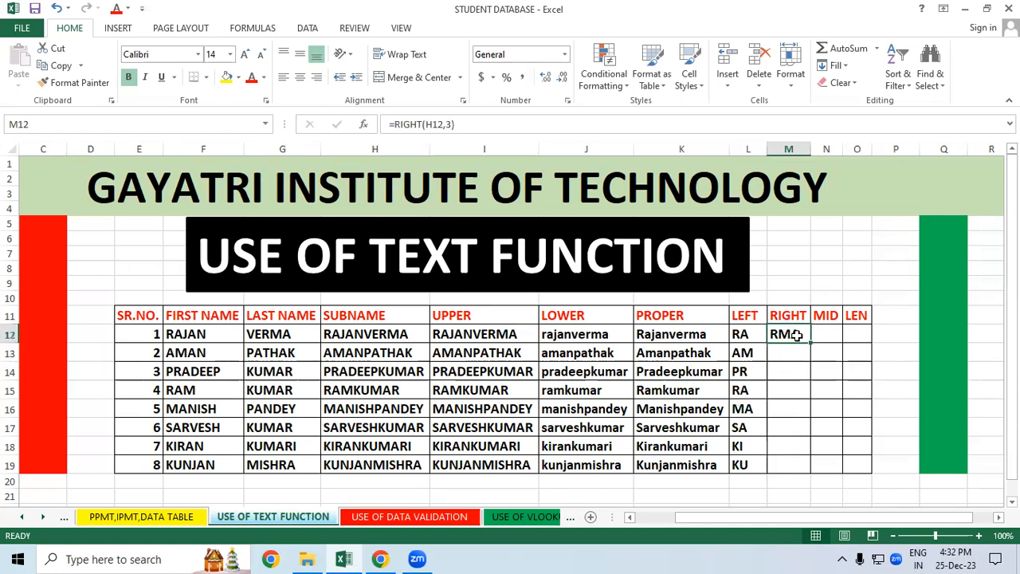
double_click(808, 342)
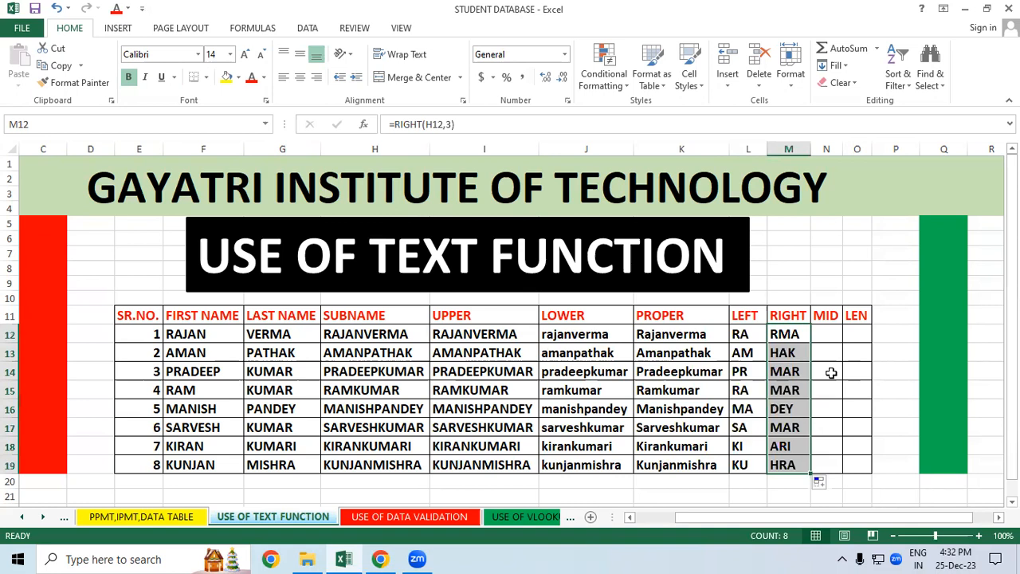
Enter =MID(H12,2,2) in MID cell N12 to extract two characters from the second position, and fill it down to N19
left_click(830, 372)
left_click(834, 334)
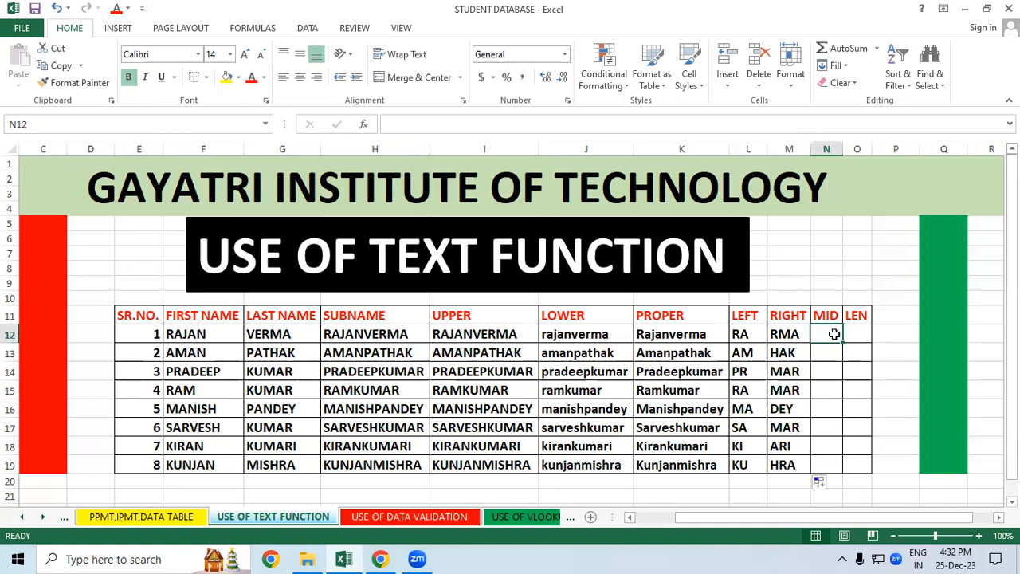
type("=mid(")
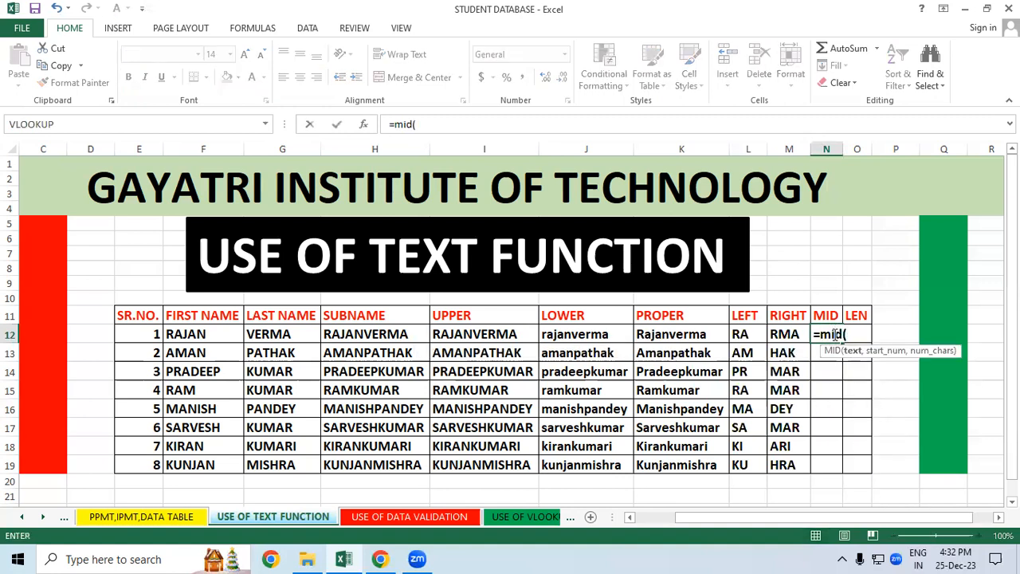
left_click(389, 334)
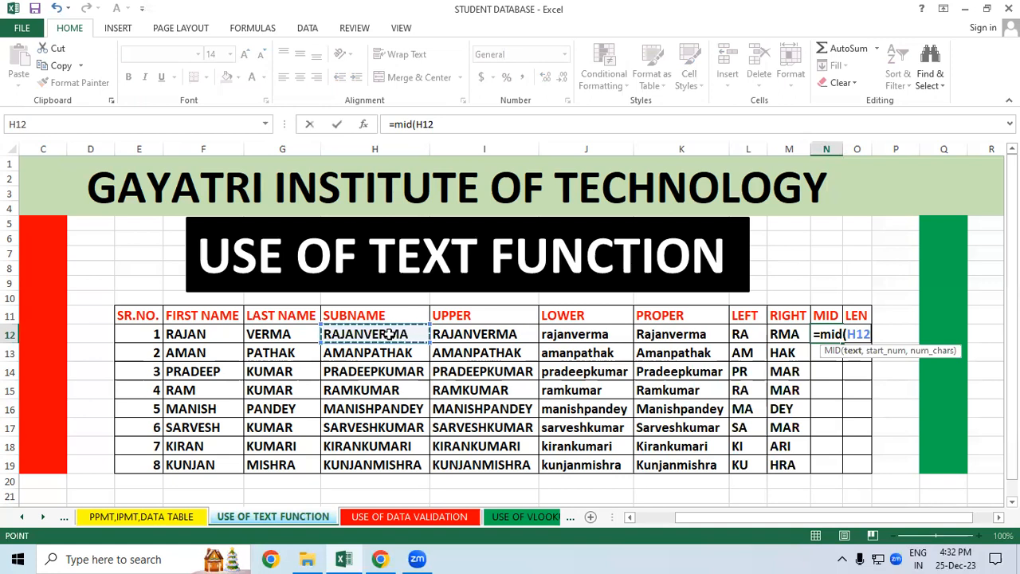
type(",")
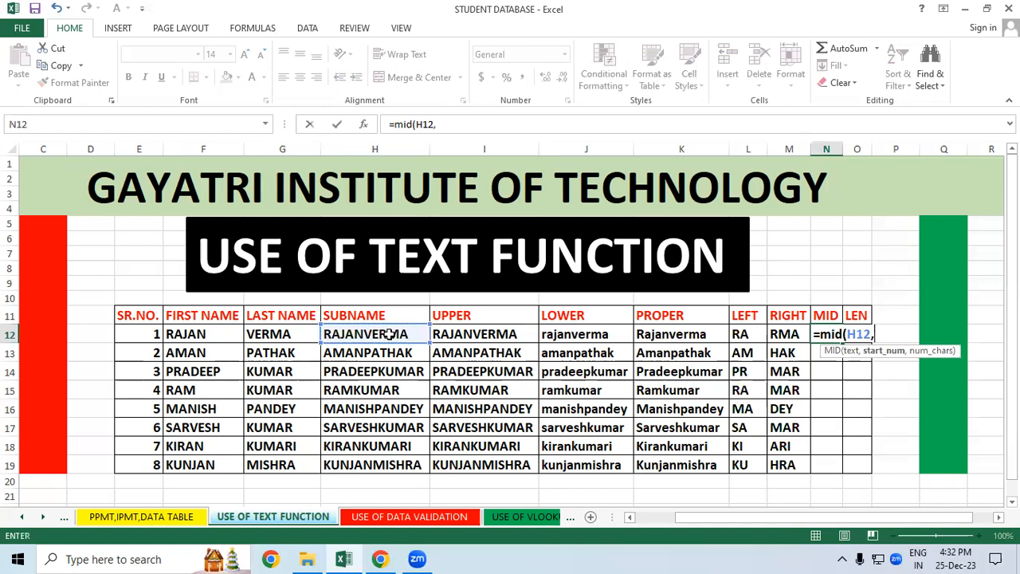
type("2,2,")
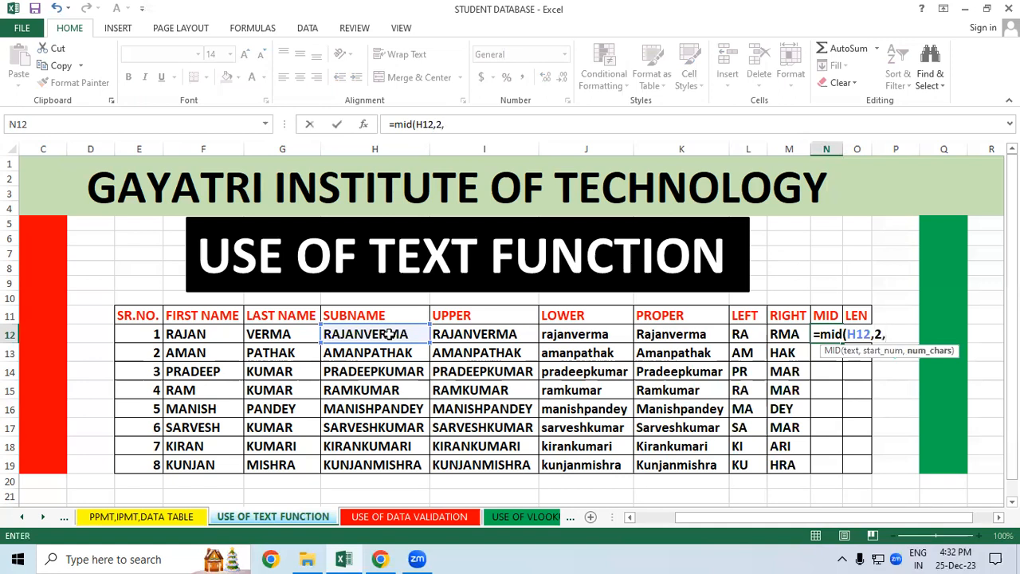
type(")")
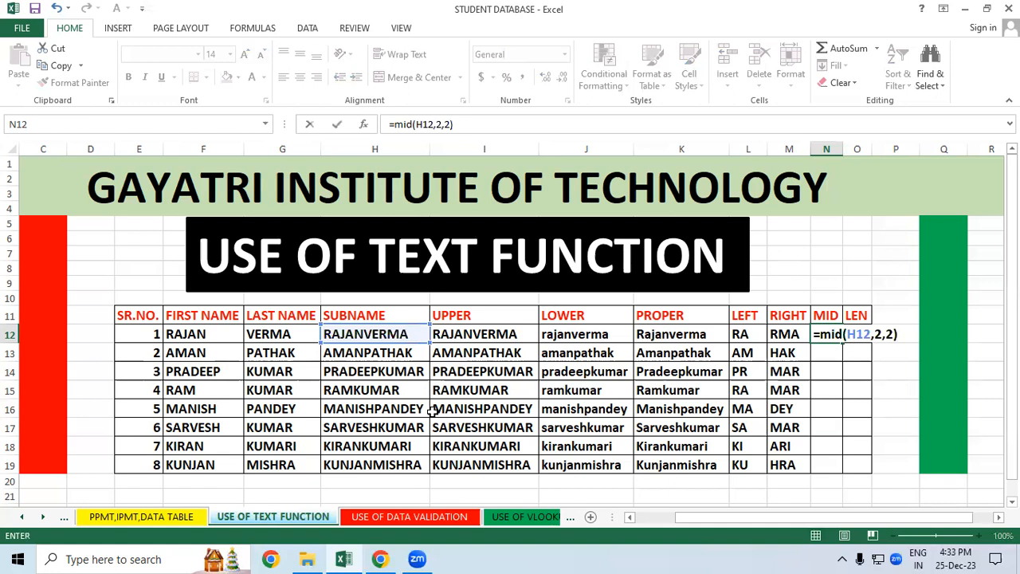
key("Return")
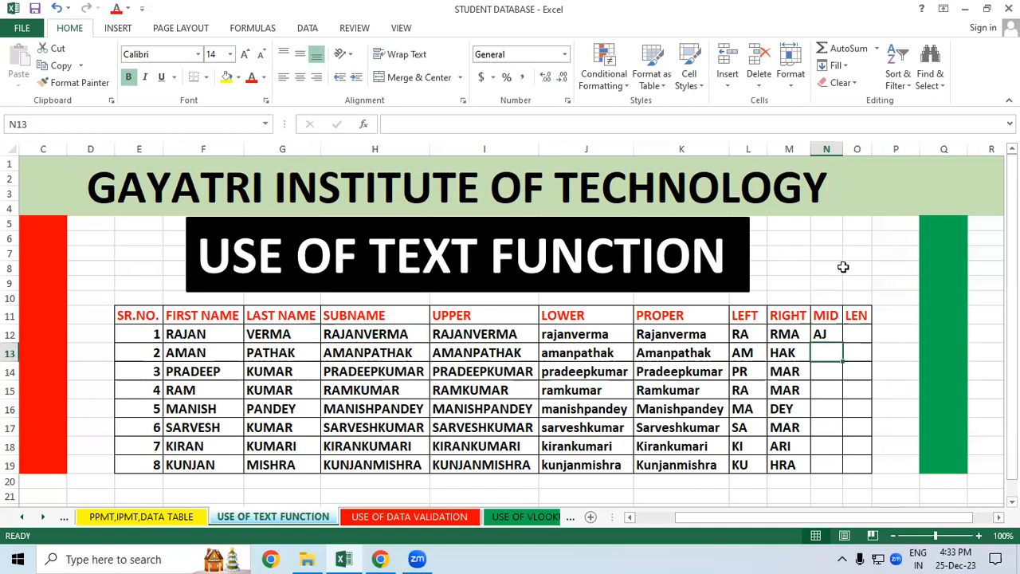
left_click(827, 333)
left_click_drag(842, 343, 842, 472)
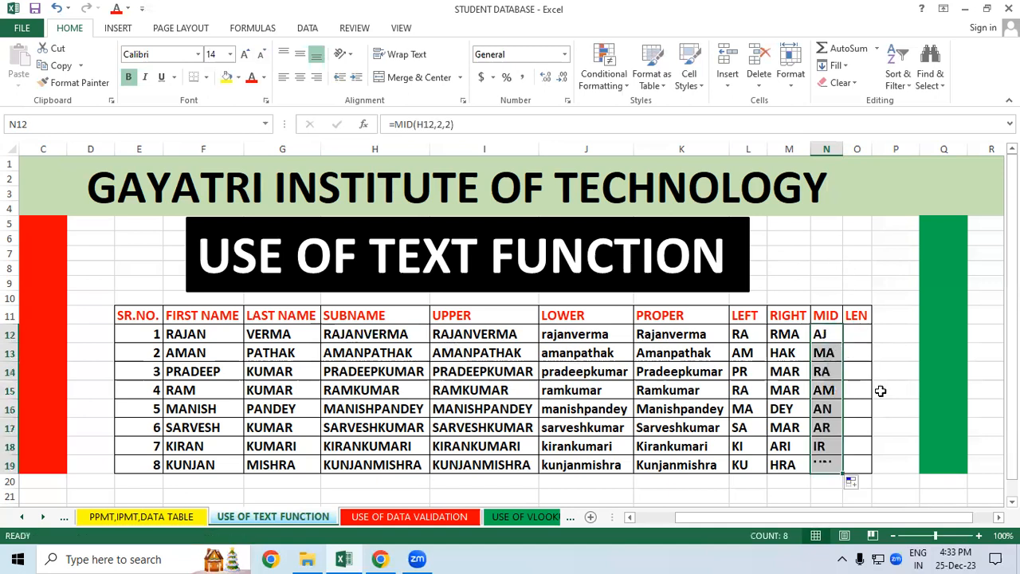
Set the number of characters in N12's MID formula to 3, making it =MID(H12,2,3)
left_click(400, 335)
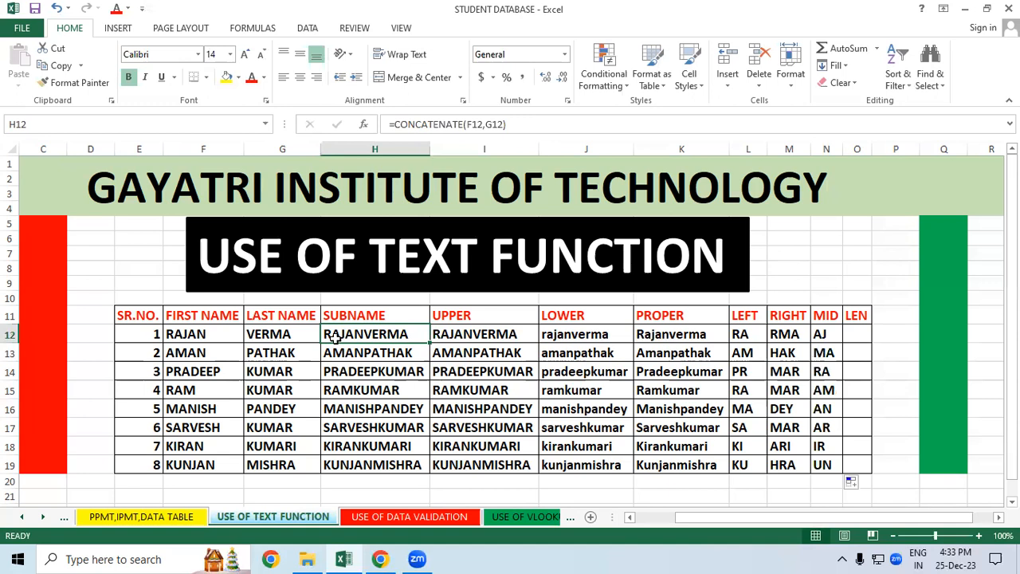
double_click(822, 334)
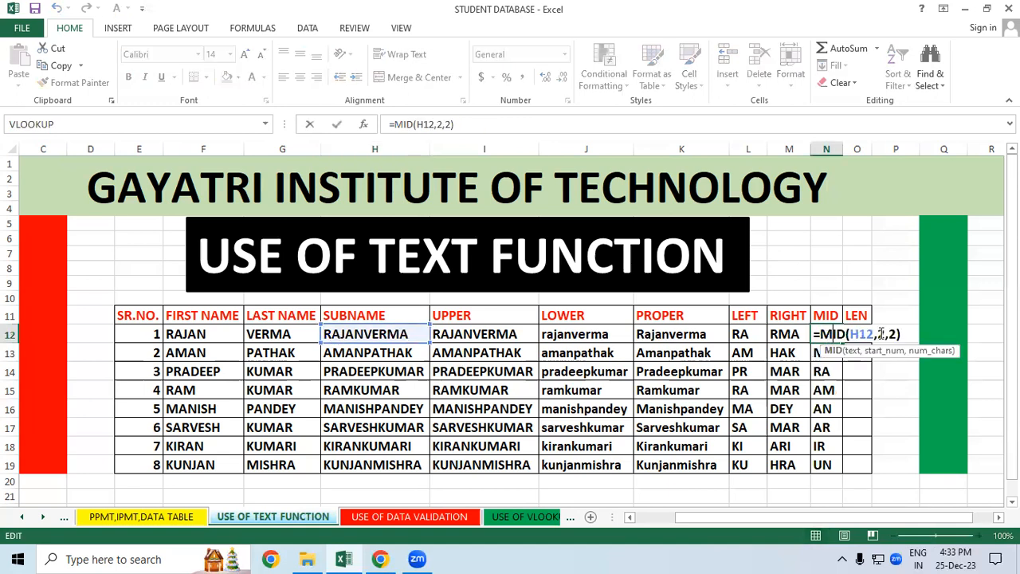
left_click(897, 334)
key("BackSpace")
type("3")
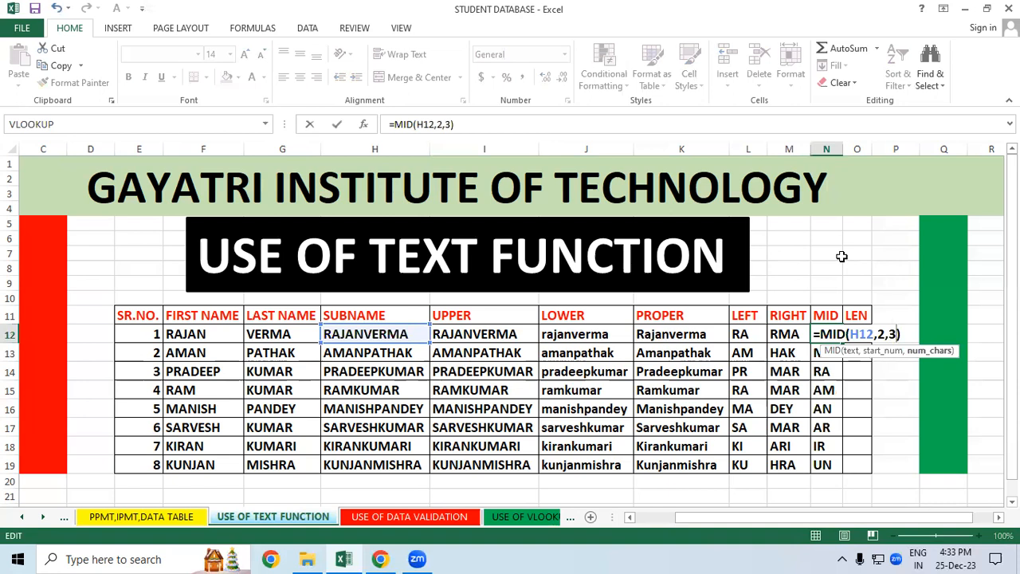
key("Return")
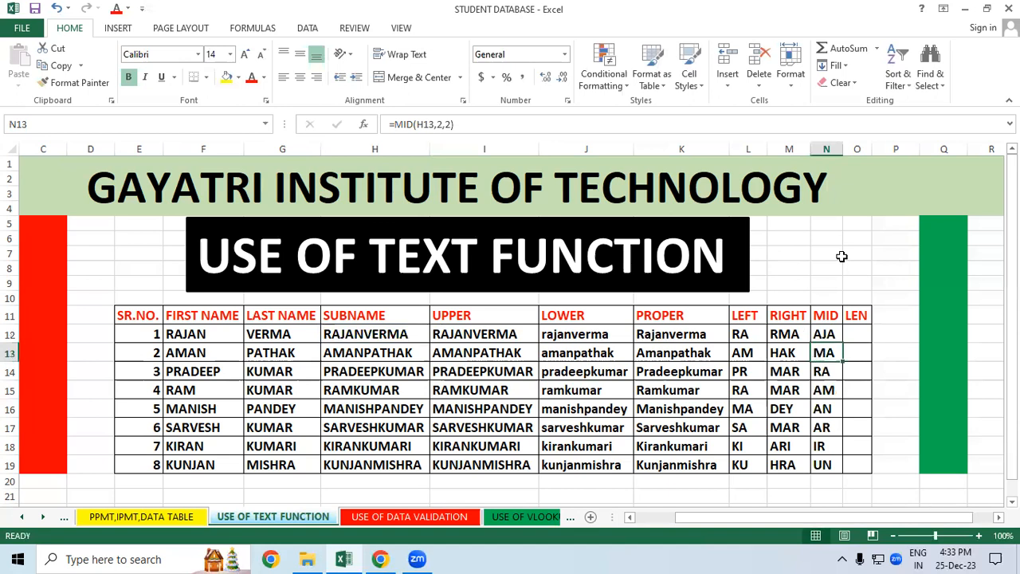
Fill the revised MID formula from N12 down to N19 and widen column N slightly to fit the text
left_click(827, 333)
double_click(845, 344)
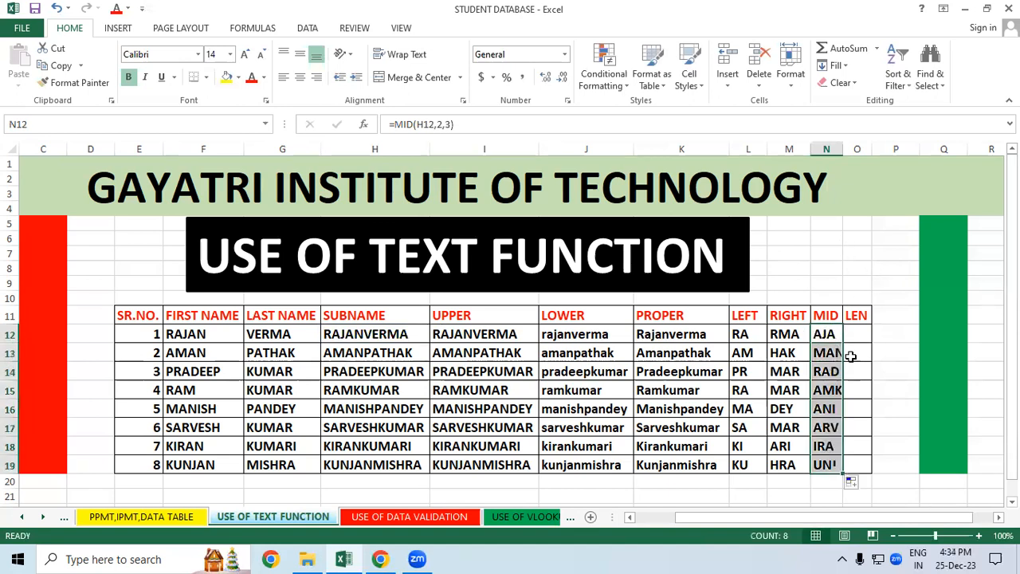
left_click(856, 371)
left_click_drag(842, 149, 848, 149)
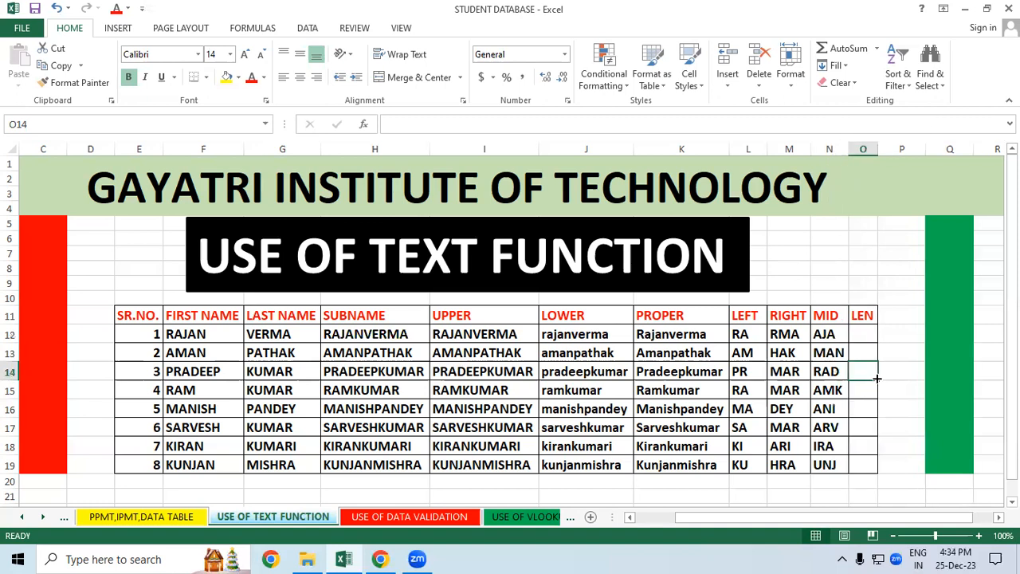
Enter =LEN(H12) in LEN cell O12 to count the SUBNAME characters, and fill it down to O19
left_click(392, 335)
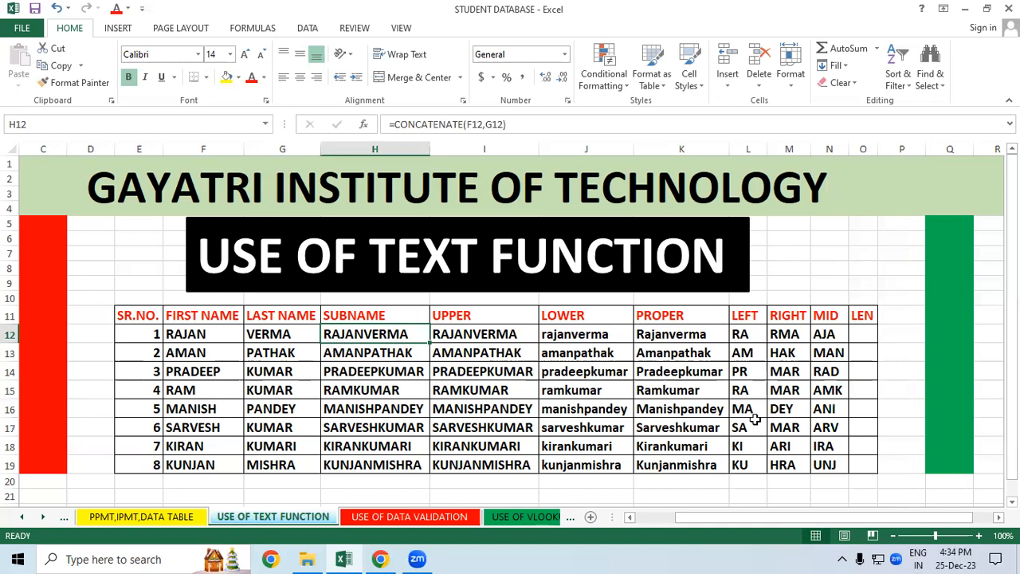
left_click(862, 335)
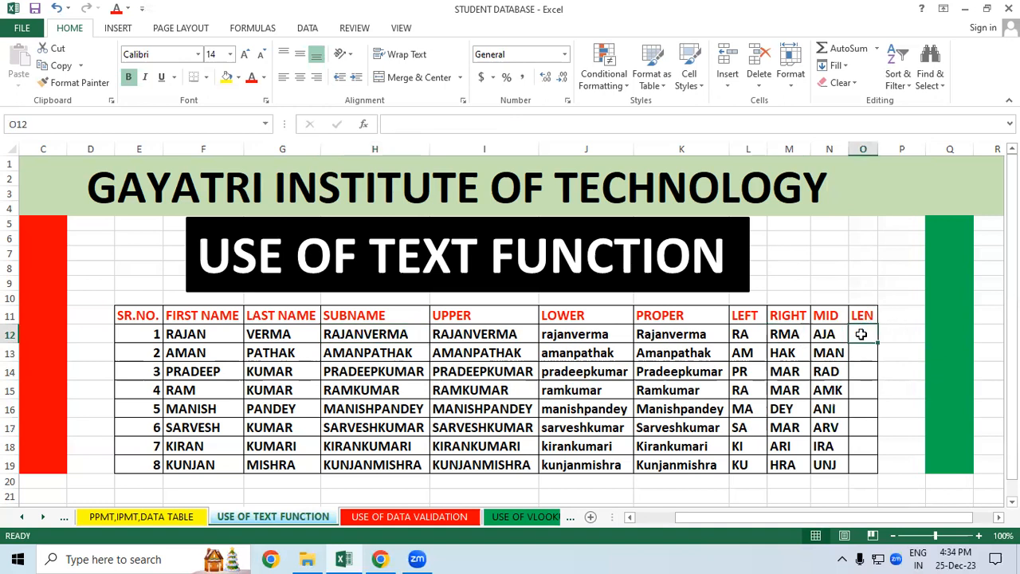
type("=len")
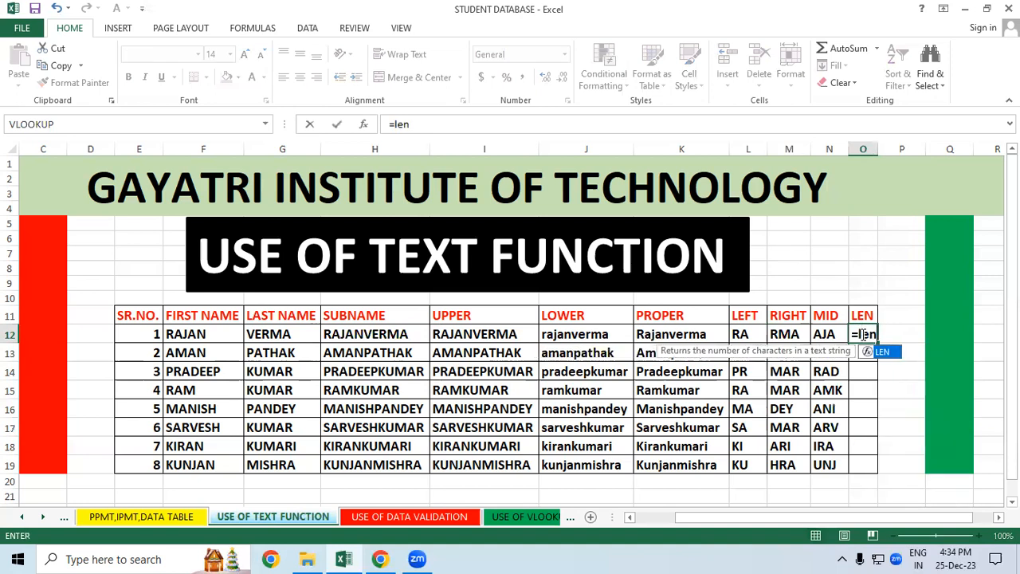
type("(")
left_click(348, 338)
type(")")
key("Return")
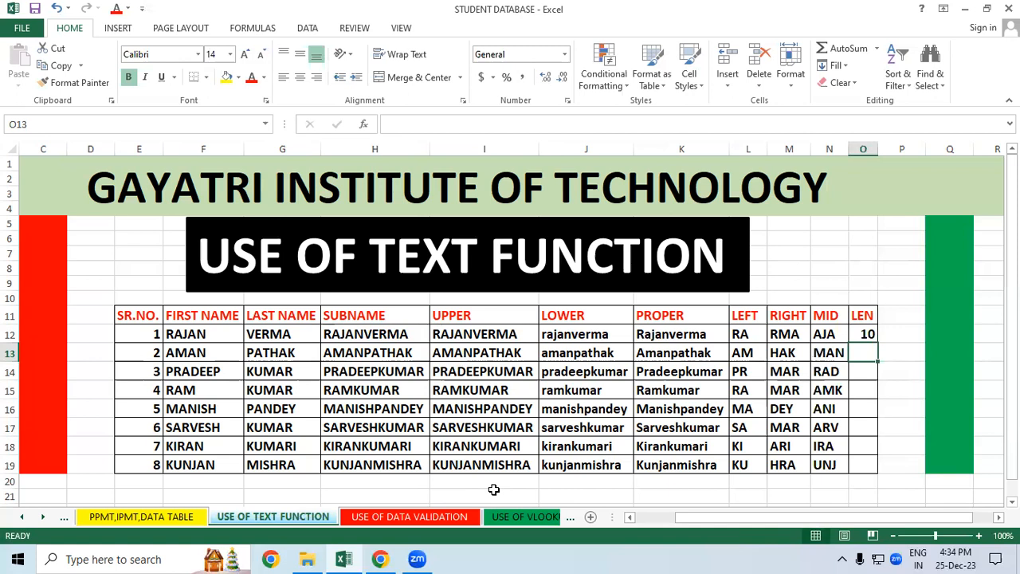
left_click(863, 339)
double_click(874, 344)
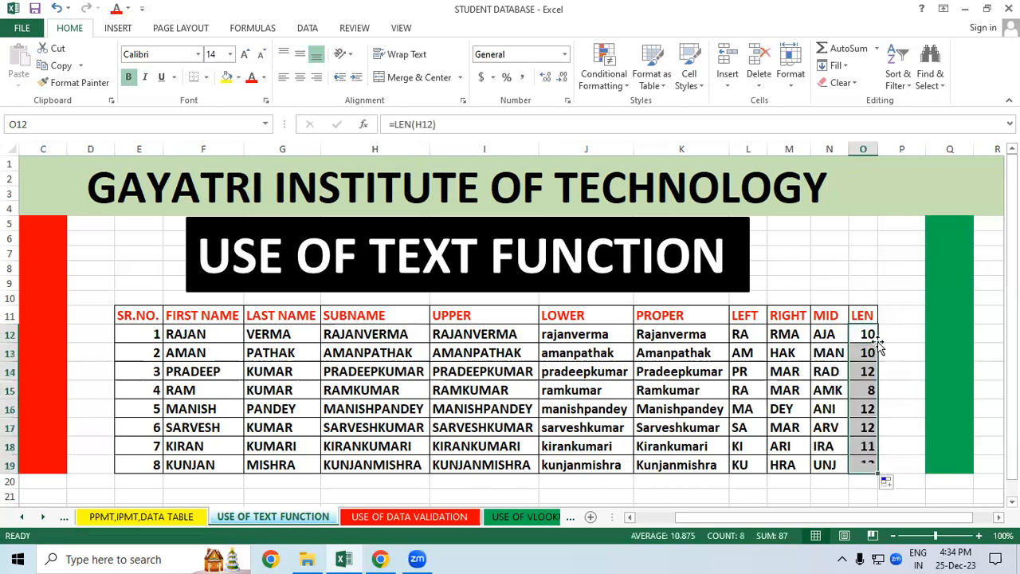
left_click(631, 405)
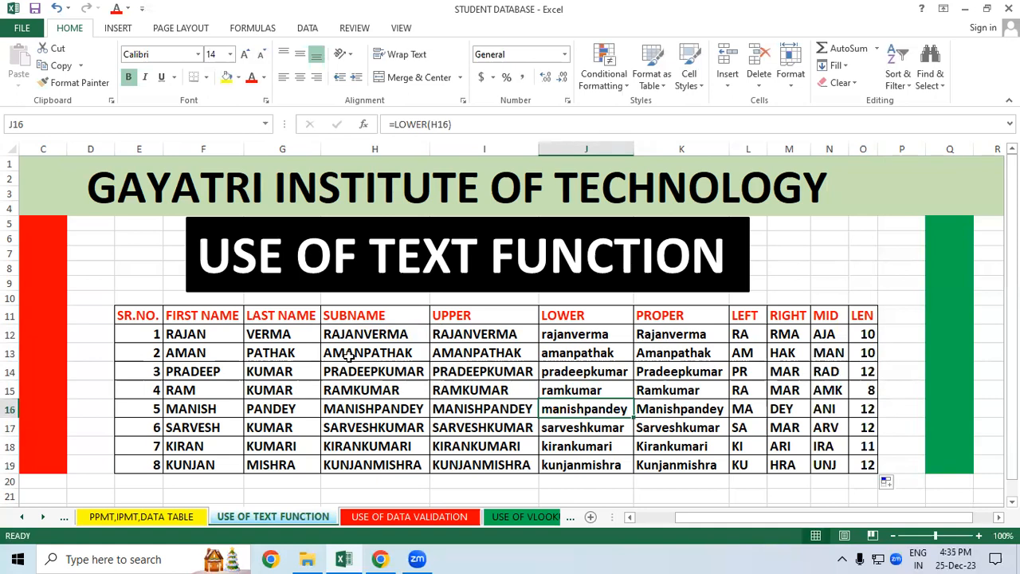
left_click(473, 333)
left_click(482, 354)
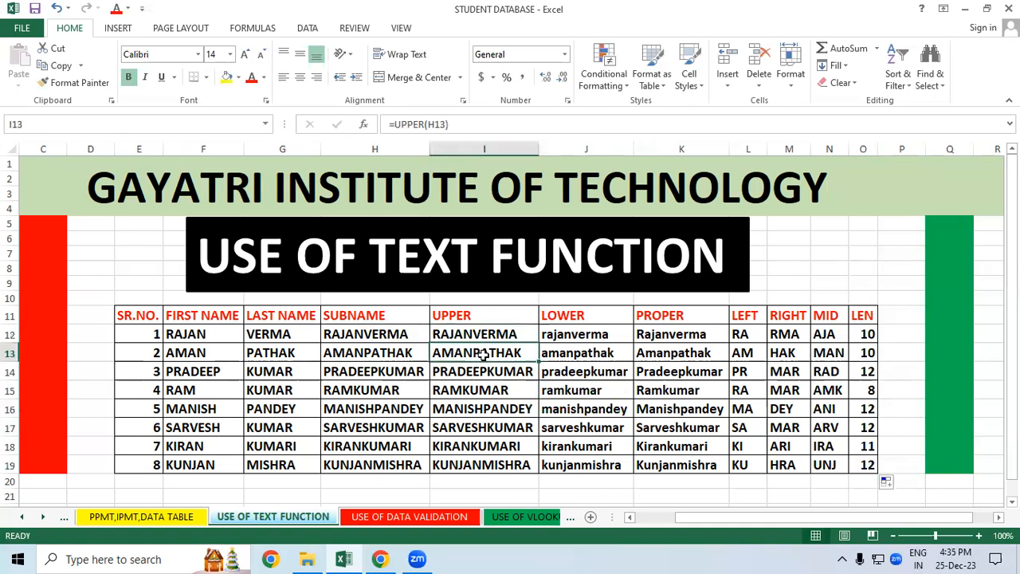
left_click(503, 327)
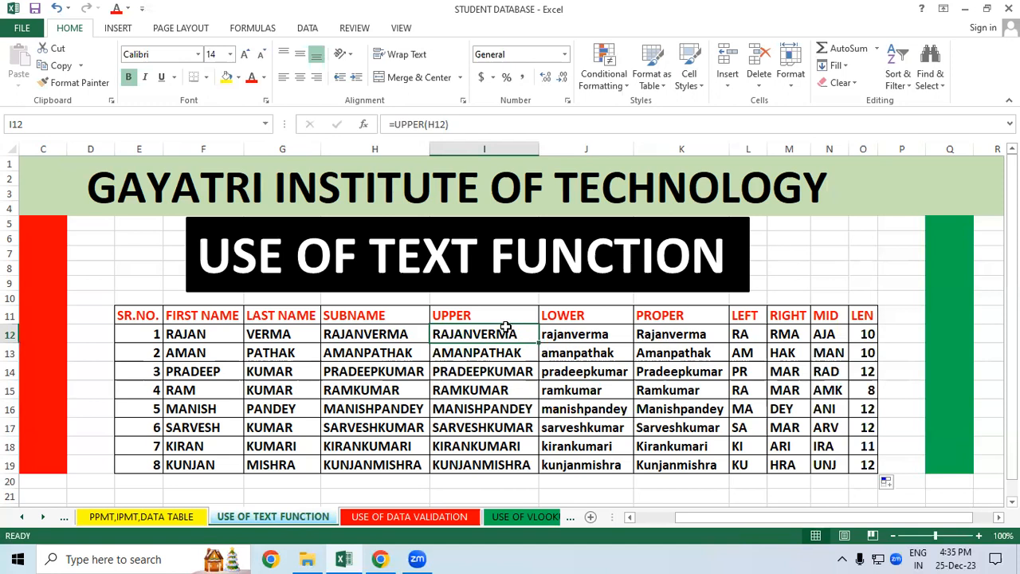
Insert a leading space before the last names in G12 and G13 to separate the joined names in SUBNAME
double_click(248, 334)
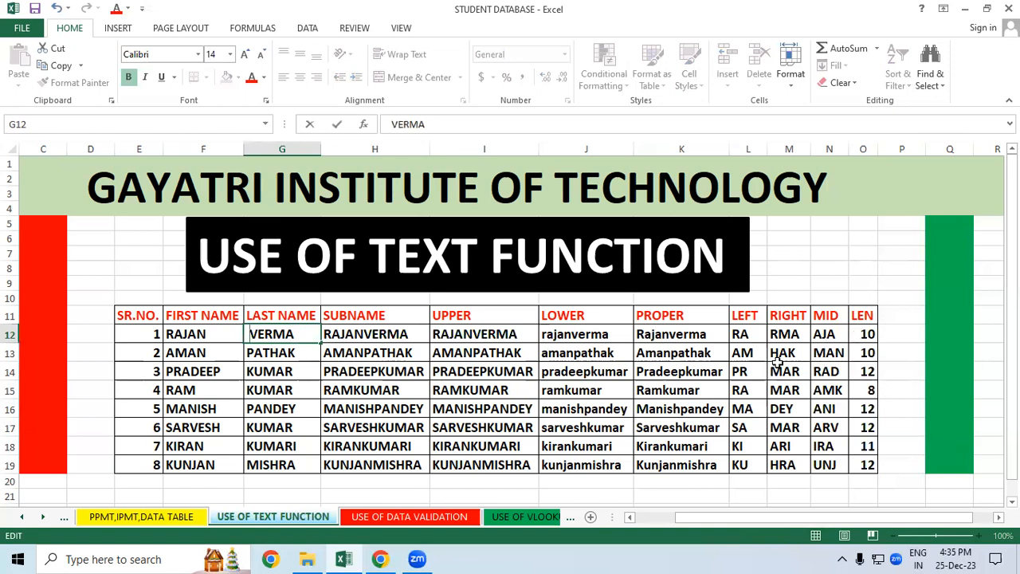
left_click(522, 403)
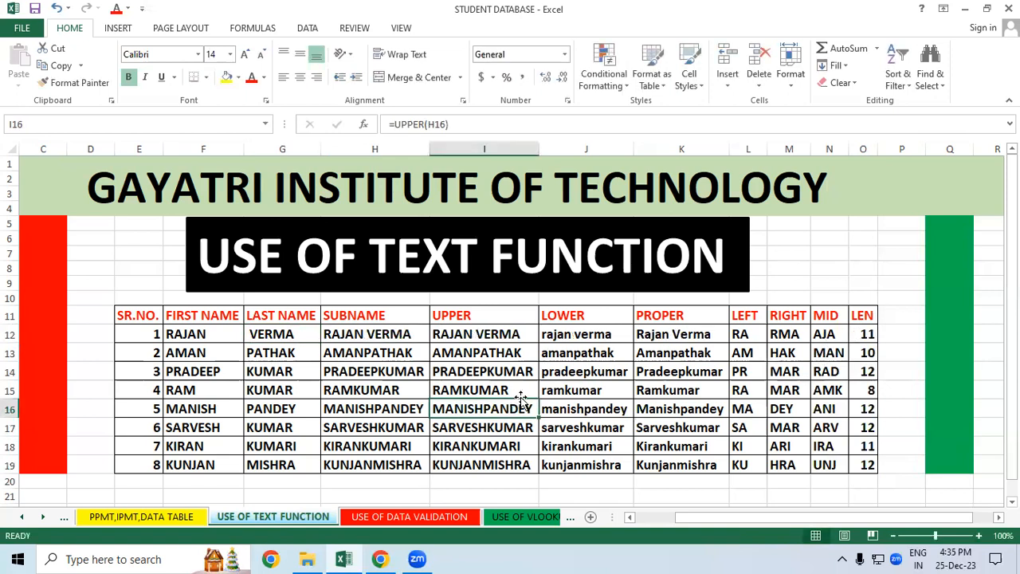
double_click(247, 350)
left_click(354, 389)
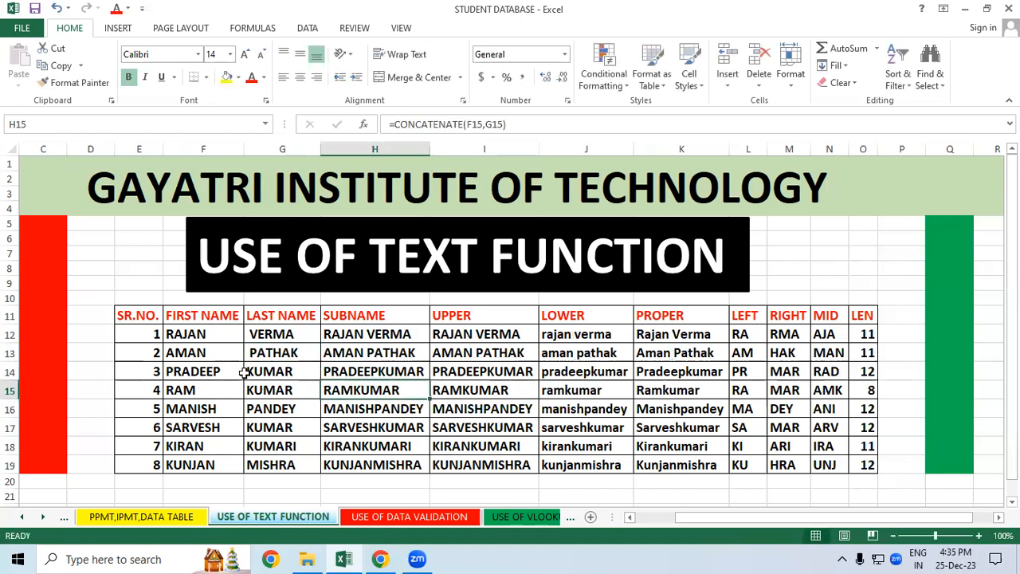
left_click(142, 371)
key("BackSpace")
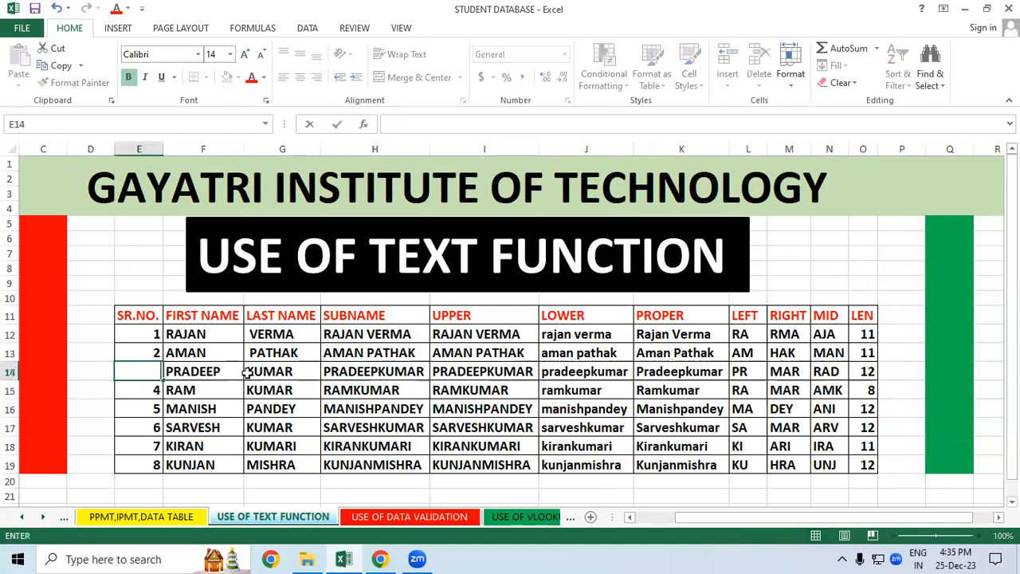
left_click(321, 437)
key("ctrl+z")
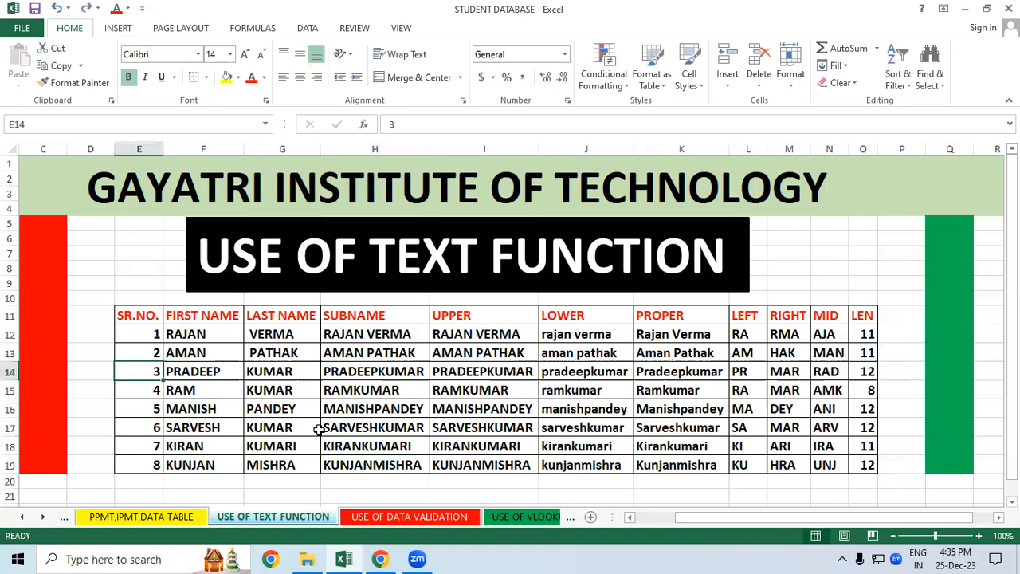
Insert a leading space before each remaining last name in G14 through G19
double_click(247, 372)
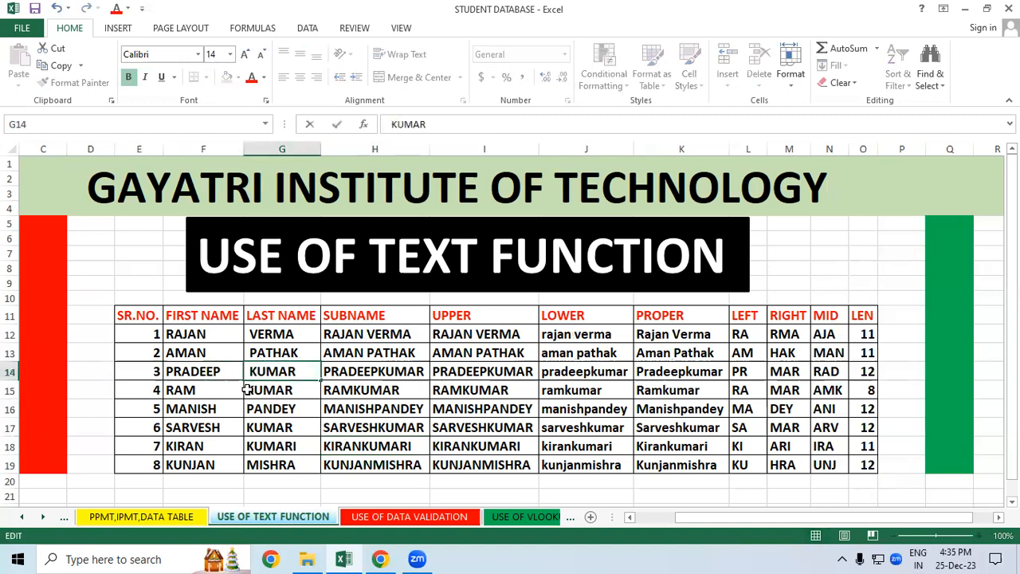
double_click(247, 390)
double_click(247, 408)
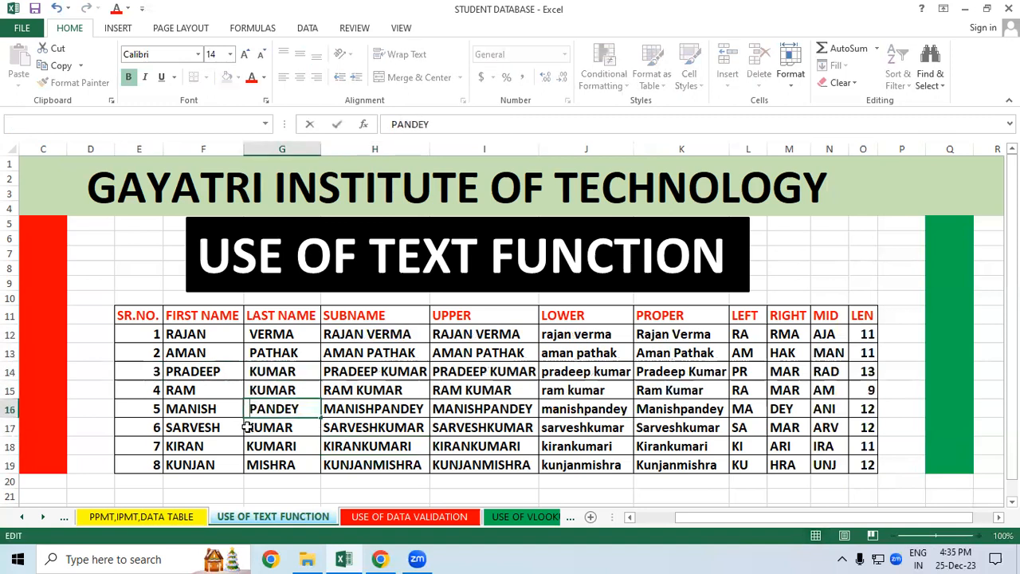
double_click(247, 427)
double_click(247, 445)
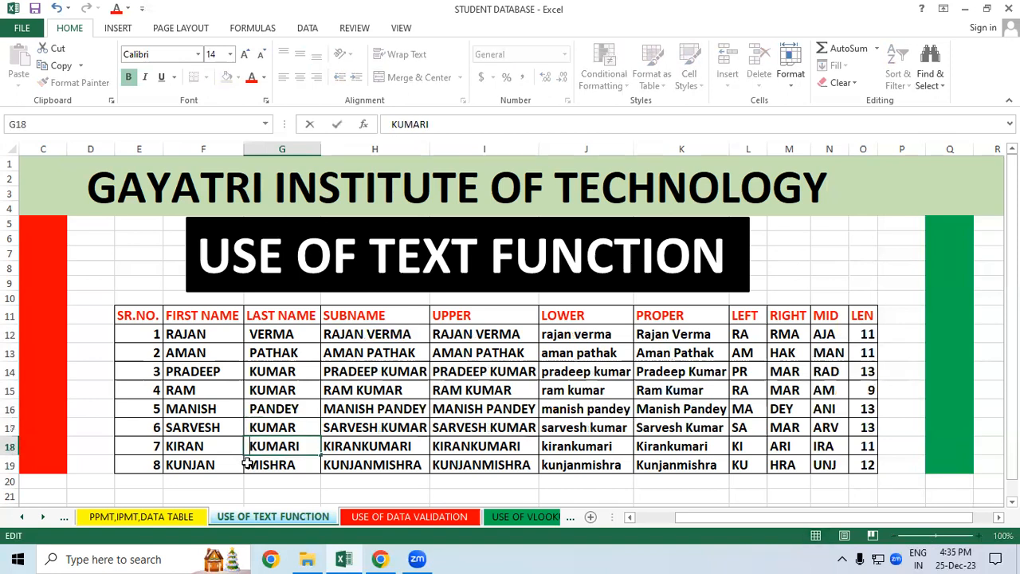
double_click(247, 464)
left_click(513, 425)
left_click(782, 431)
left_click(501, 426)
left_click(666, 424)
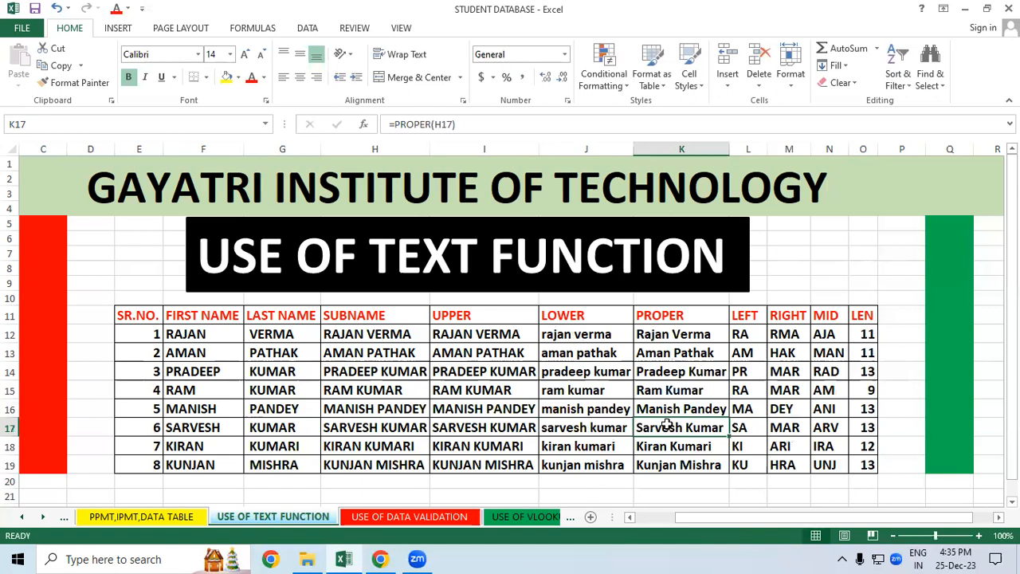